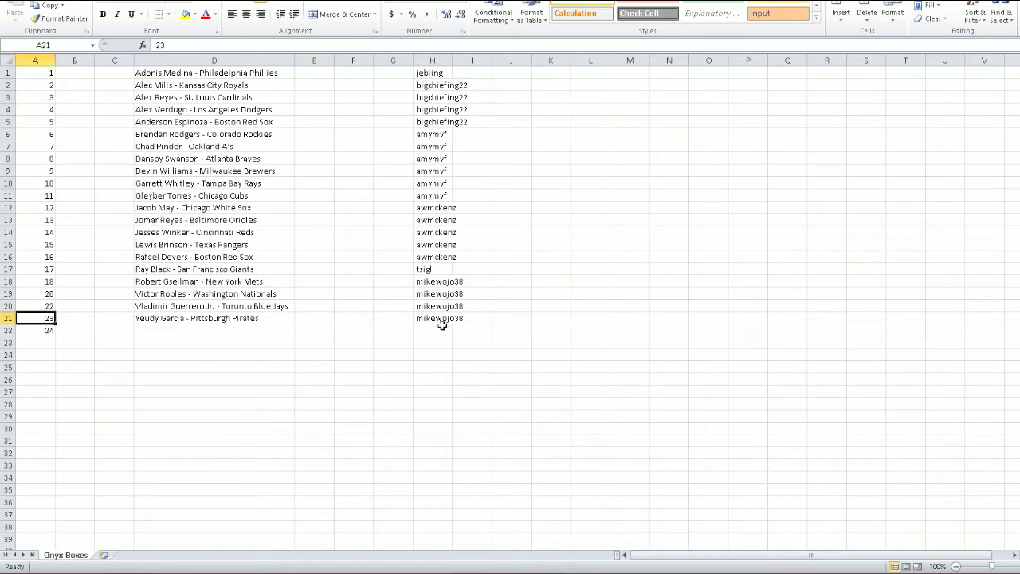
- Copy the numbers in A1:A23 of the Onyx Boxes sheet and switch to the RANDOM.ORG page in Chrome
left_click_drag(31, 342, 32, 71)
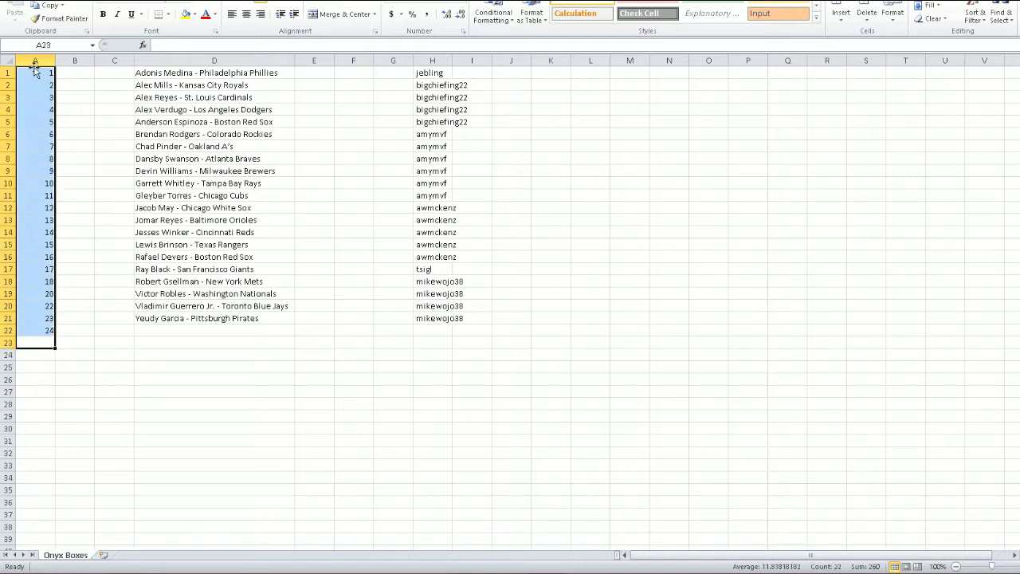
key("ctrl+c")
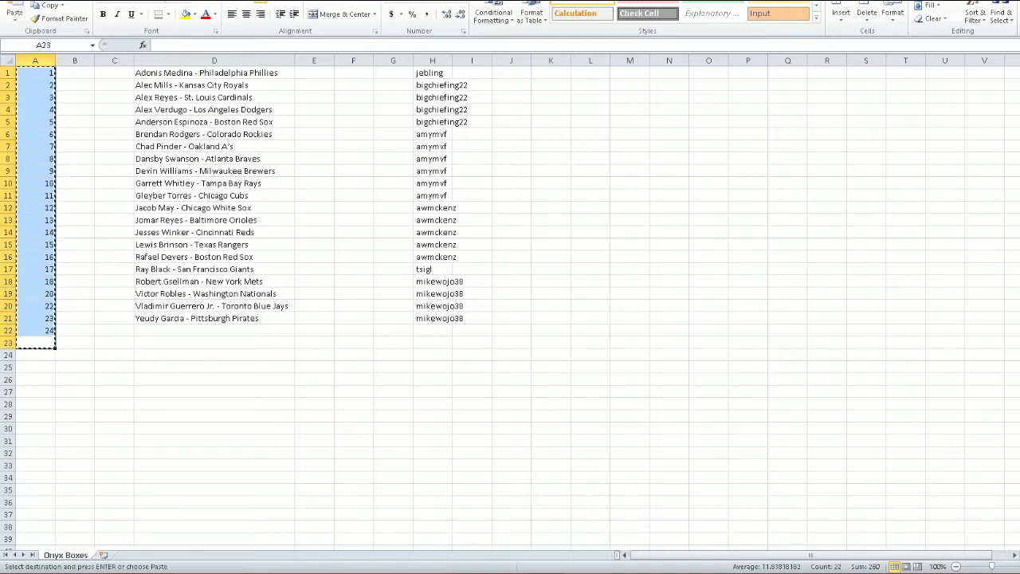
left_click(470, 571)
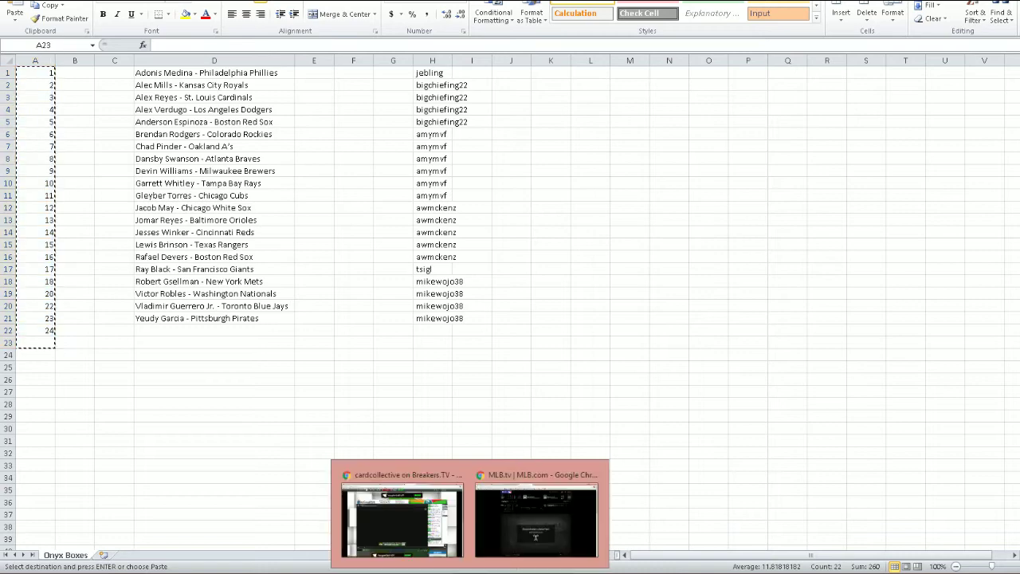
left_click(533, 549)
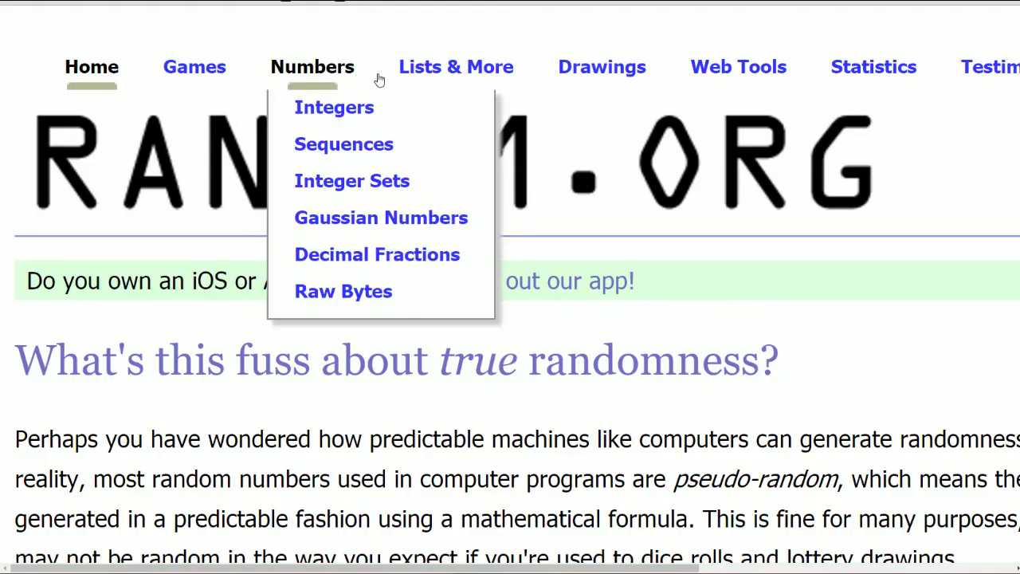
- Open RANDOM.ORG's List Randomizer in three new browser tabs
mouse_move(446, 71)
right_click(454, 109)
left_click(455, 113)
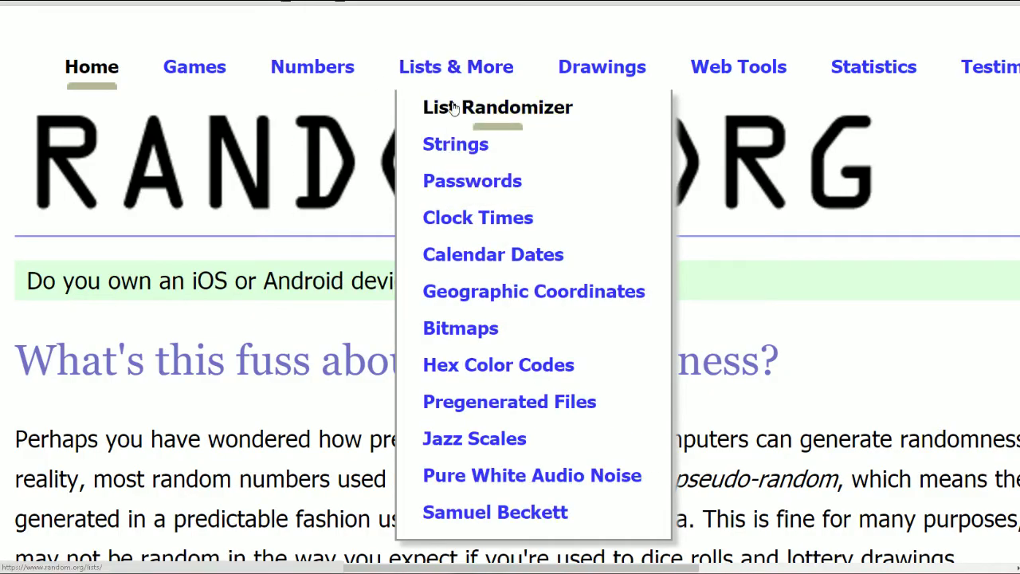
right_click(450, 101)
left_click(458, 111)
right_click(470, 118)
left_click(489, 128)
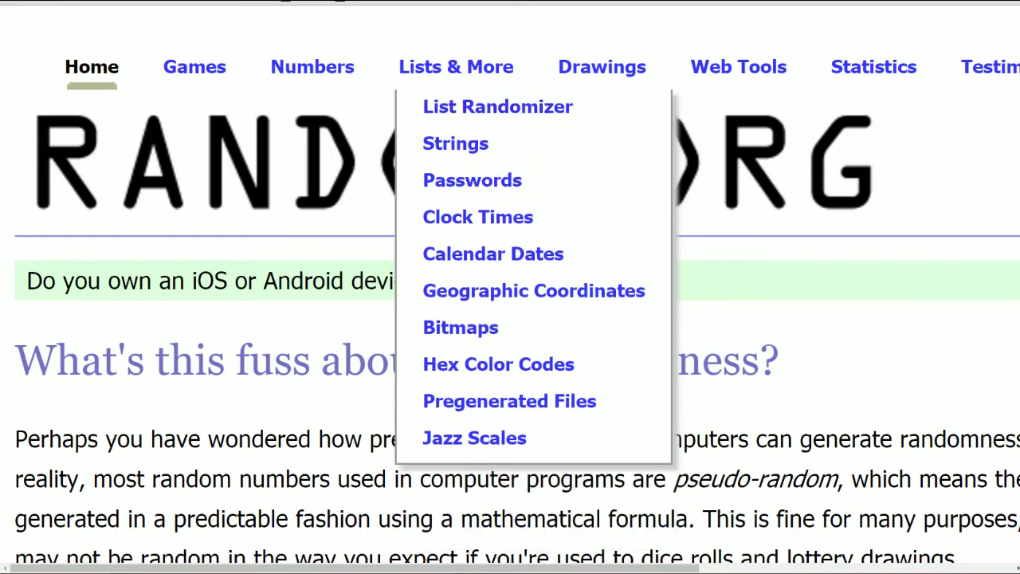
- Paste the copied numbers as the list items in the first List Randomizer form
scroll(255, 318, "down", 5)
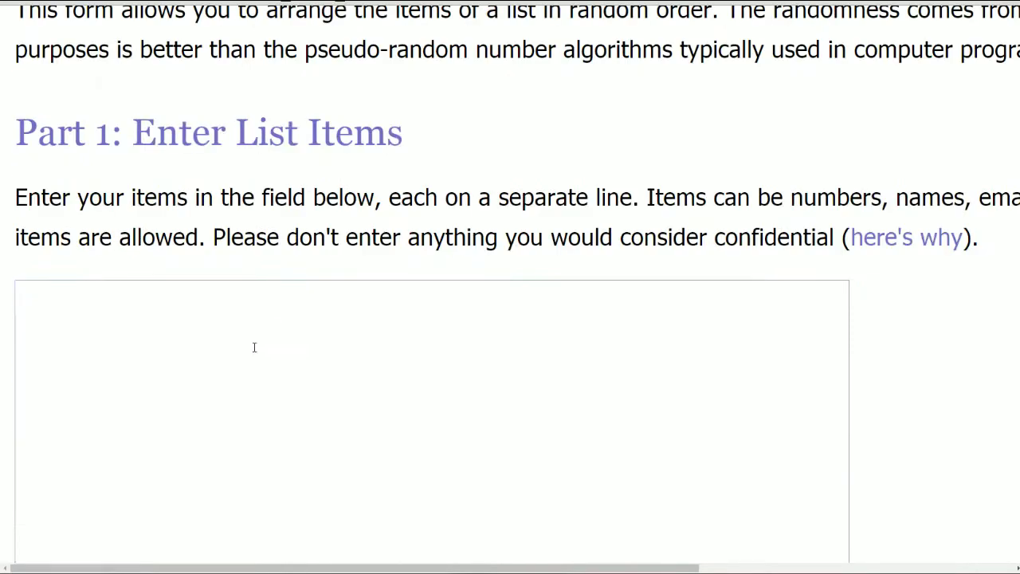
left_click(240, 370)
key("ctrl+v")
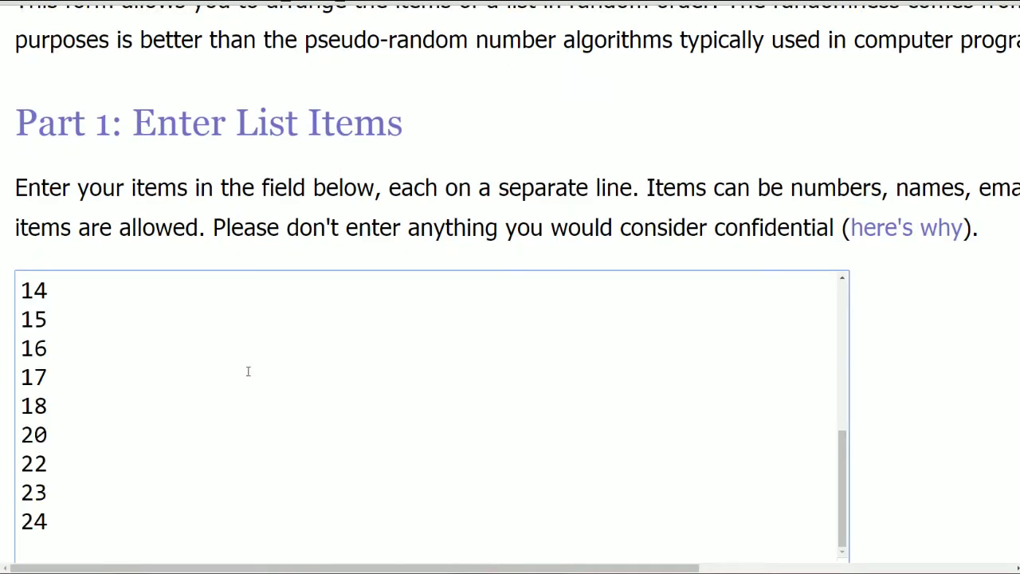
scroll(322, 459, "up", 2)
- Copy the player and team list in D1:D22 of the Onyx Boxes workbook into the second List Randomizer form in Chrome
mouse_move(546, 571)
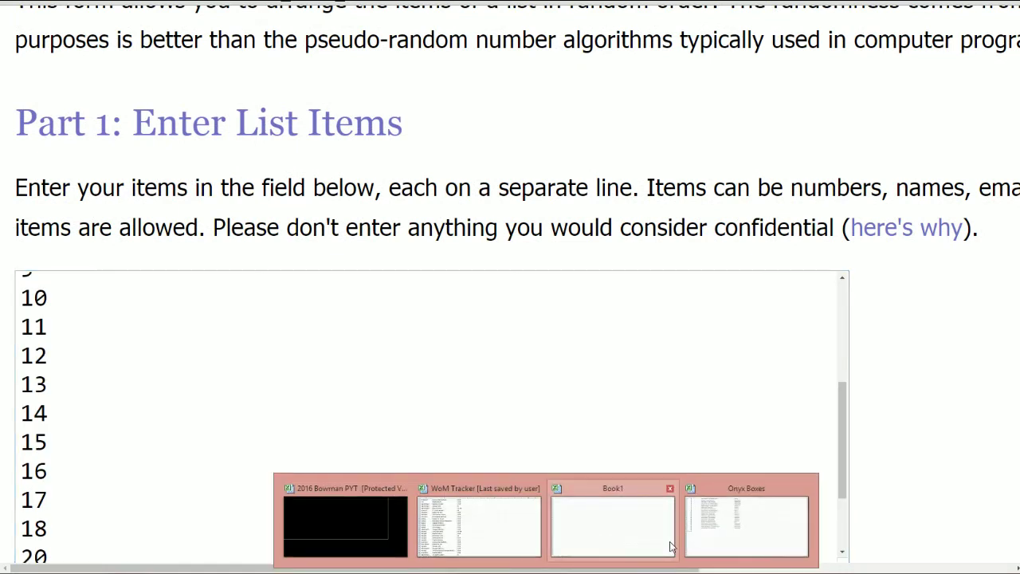
left_click(717, 538)
left_click_drag(271, 355, 161, 75)
left_click(276, 323)
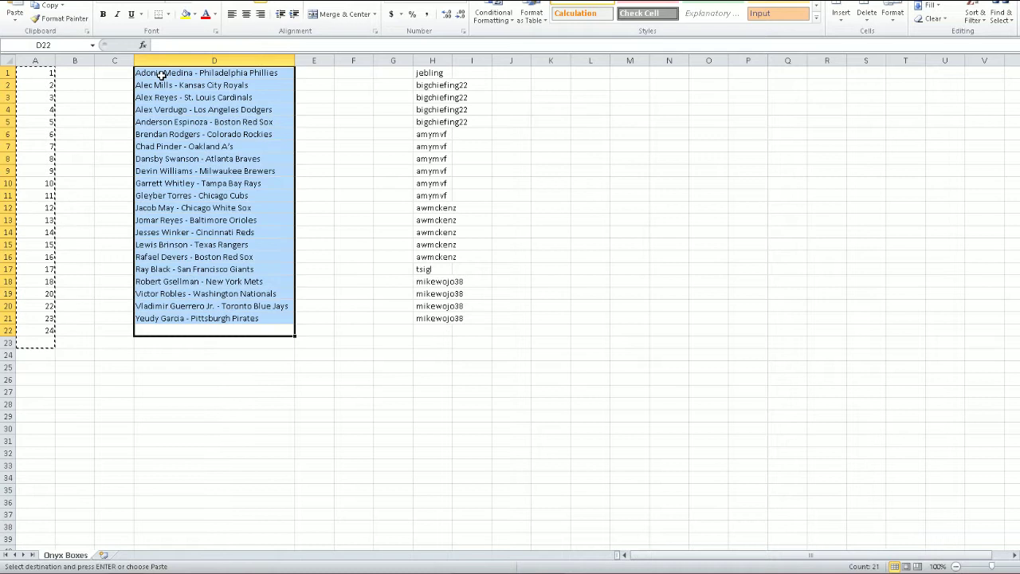
key("ctrl+c")
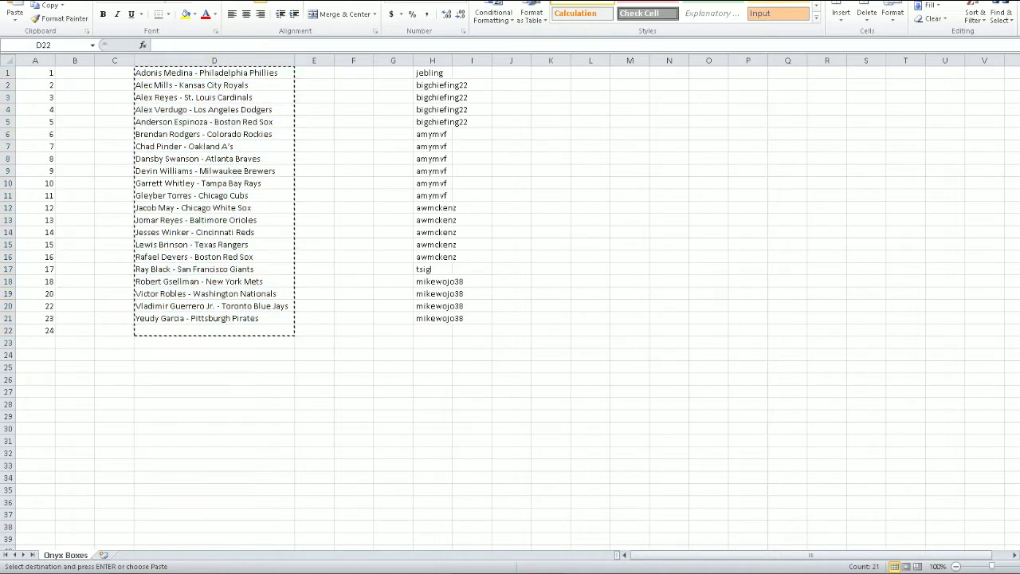
key("alt+Tab")
key("F5")
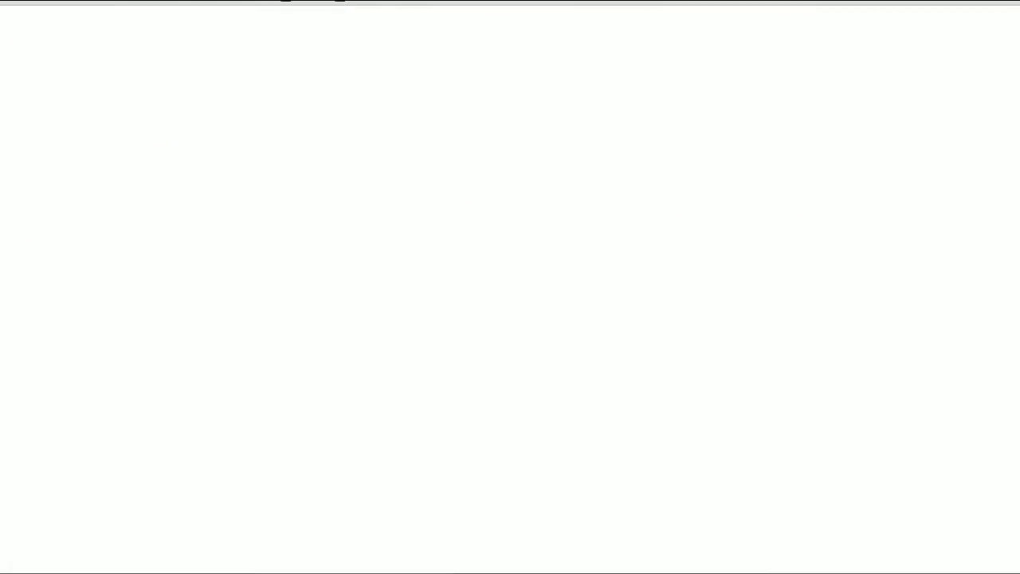
scroll(178, 423, "down", 3)
left_click(181, 487)
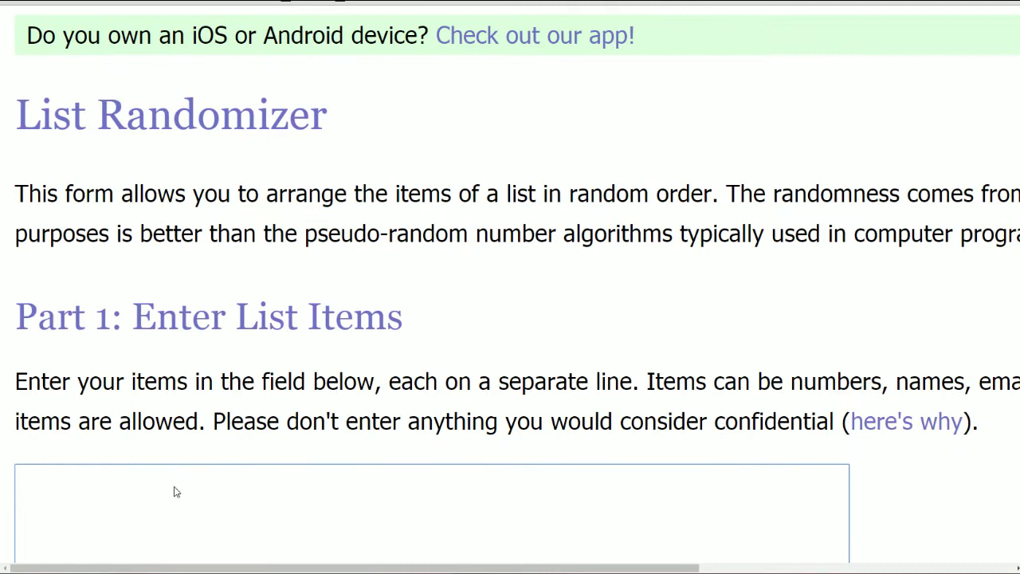
key("ctrl+v")
- Copy the participant usernames in H1:H22 of the Onyx Boxes workbook into the third List Randomizer form in Chrome
mouse_move(664, 537)
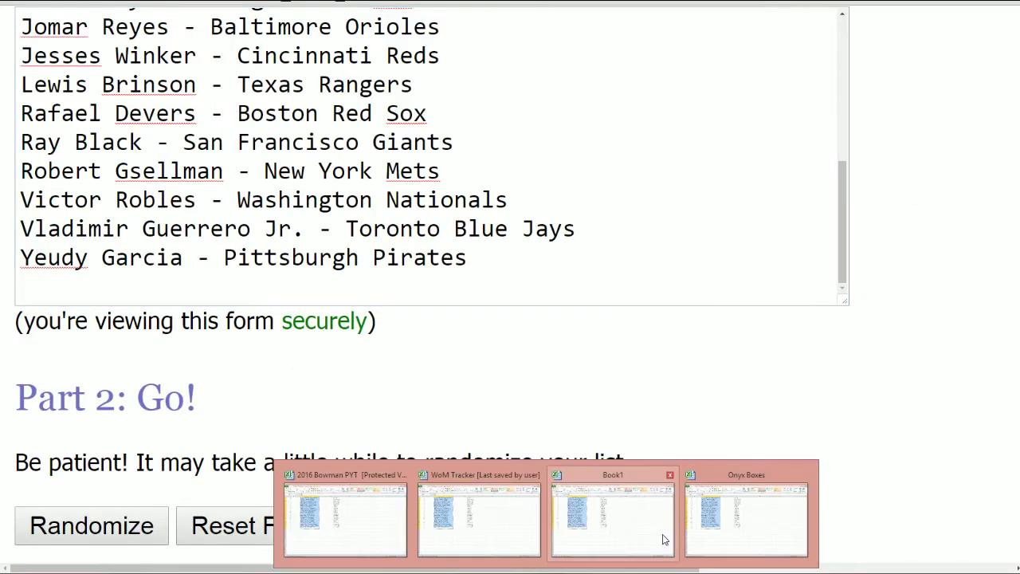
left_click(726, 537)
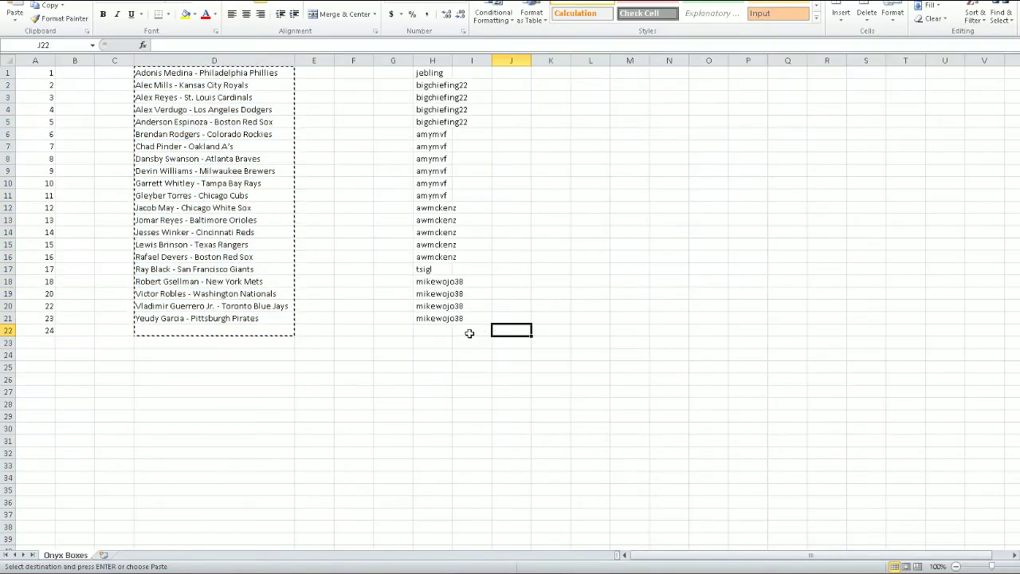
left_click_drag(447, 332, 474, 62)
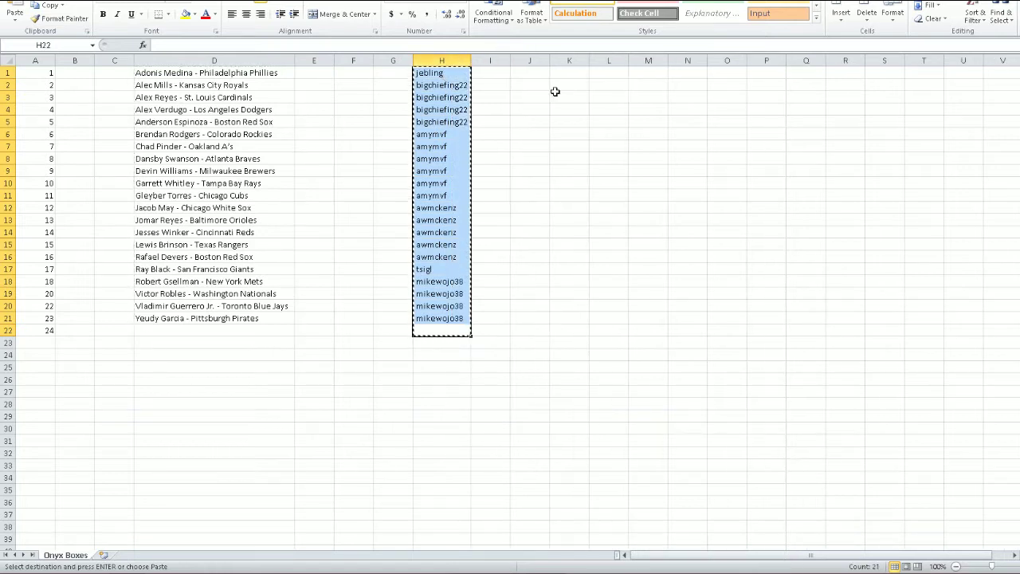
key("alt+Tab")
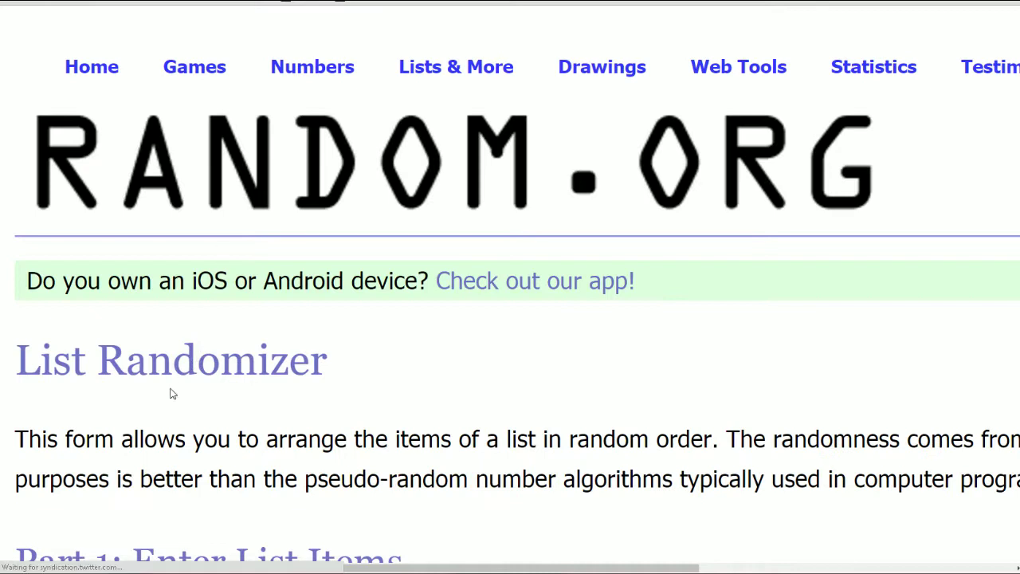
scroll(175, 399, "down", 4)
left_click(184, 412)
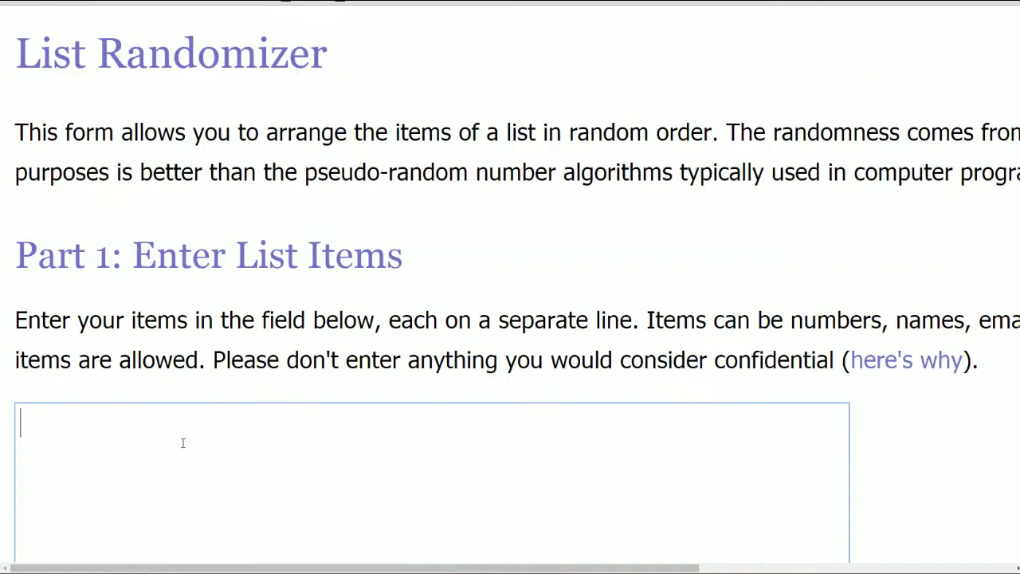
key("ctrl+v")
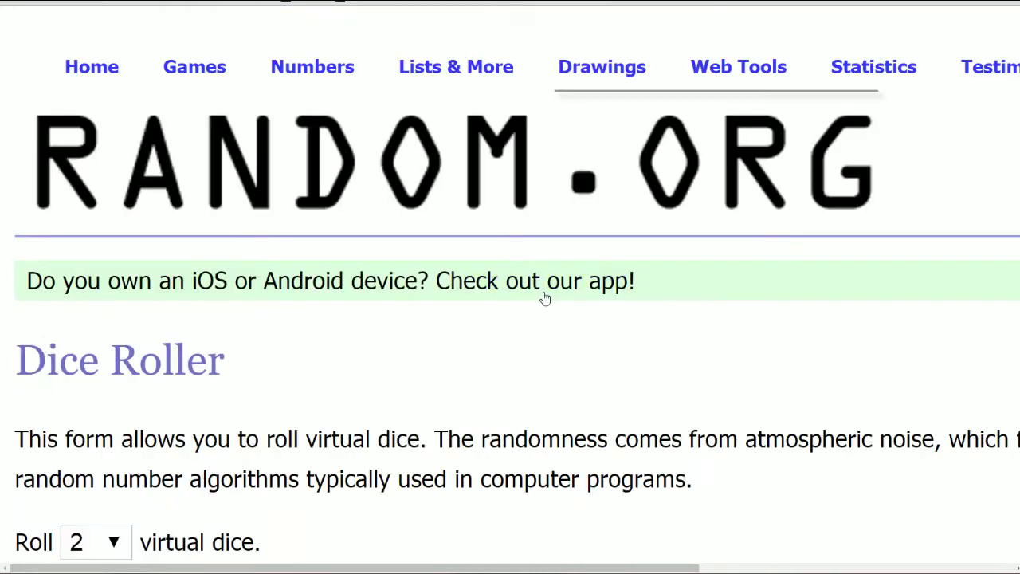
- Roll 2 virtual dice with RANDOM.ORG's Dice Roller
scroll(544, 296, "down", 3)
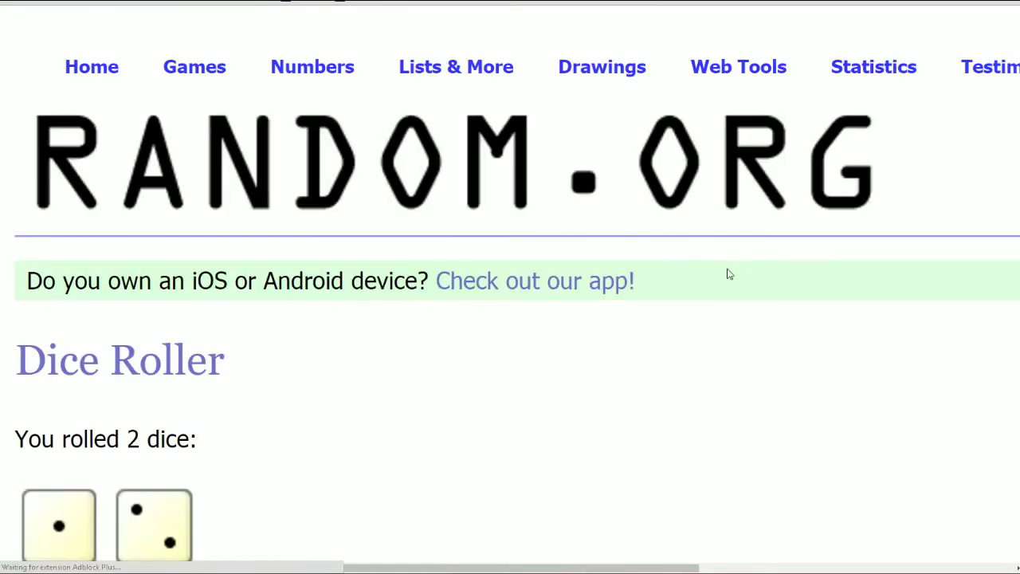
scroll(728, 273, "down", 3)
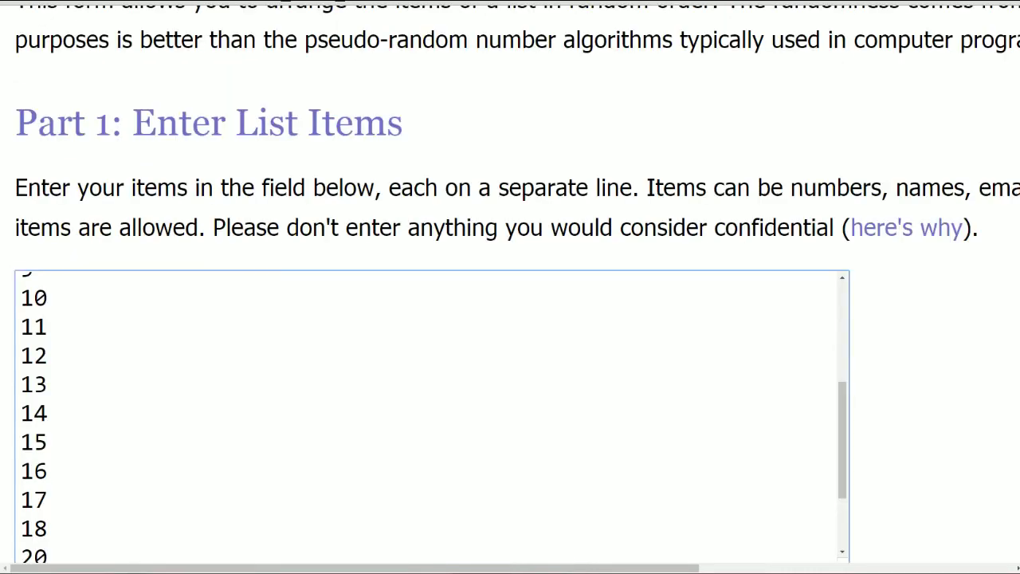
- Randomize the number list three times and highlight the first five entries of the final order
scroll(321, 164, "down", 5)
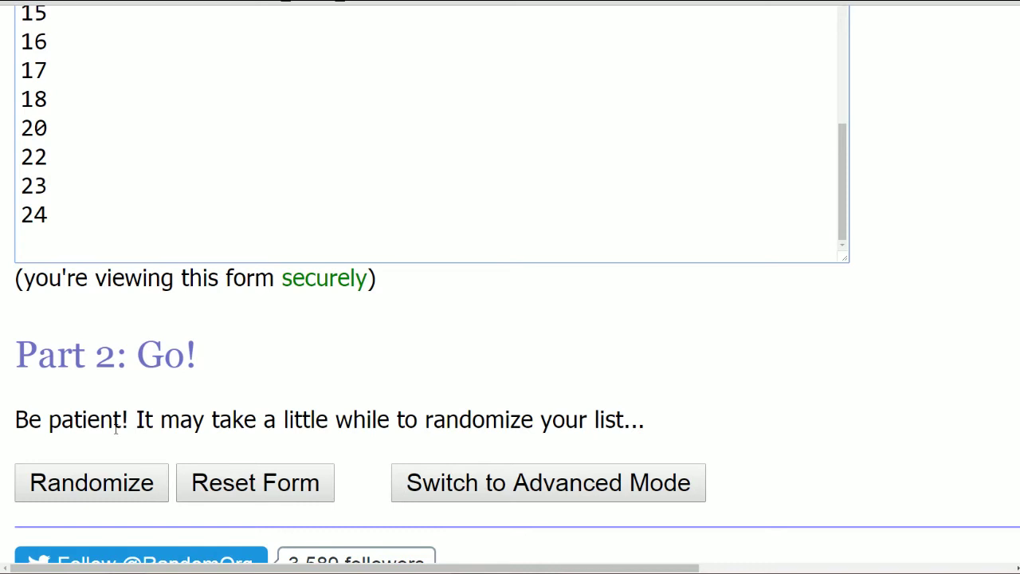
left_click(88, 492)
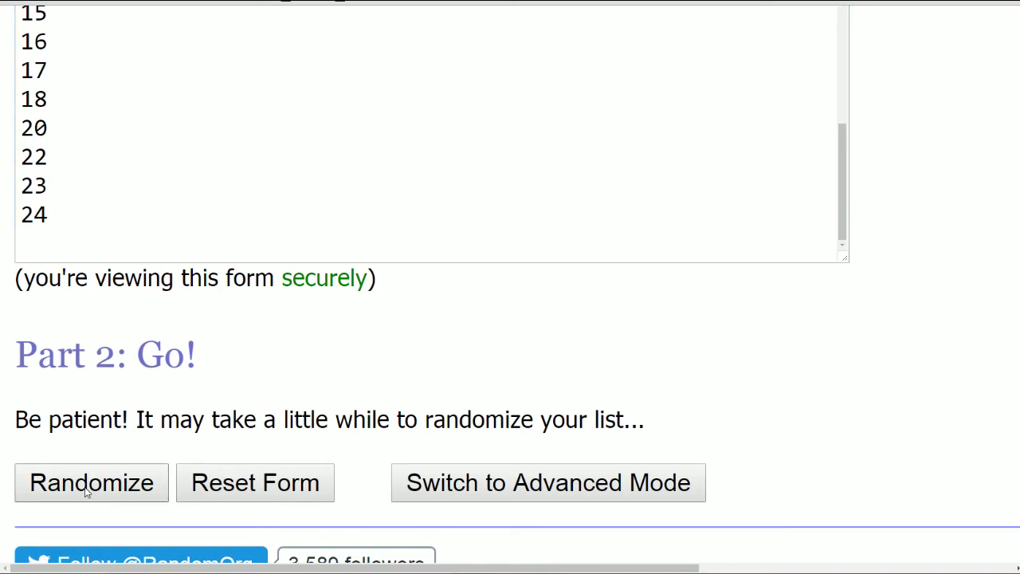
scroll(76, 490, "down", 9)
left_click(71, 487)
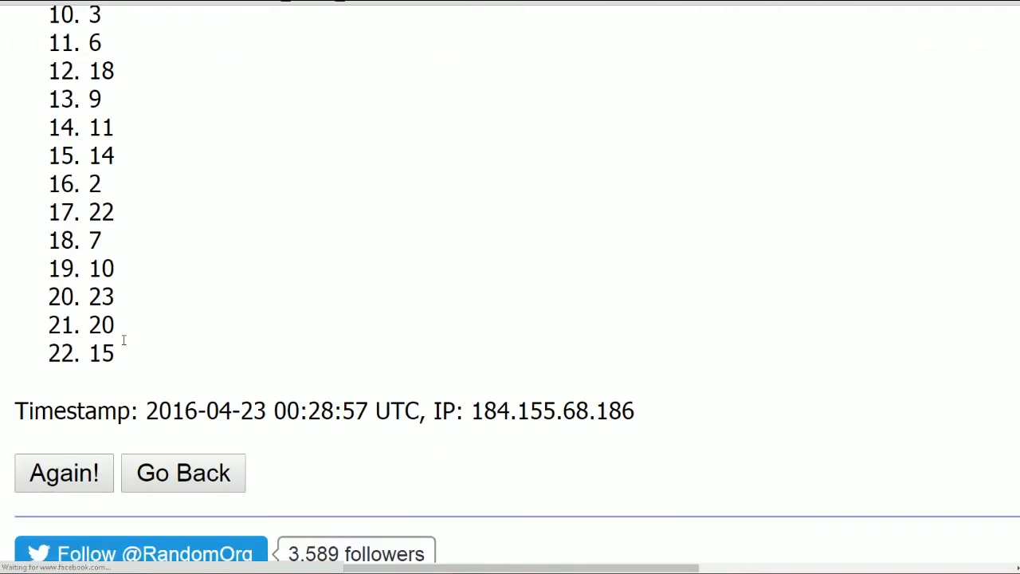
scroll(124, 339, "down", 8)
scroll(91, 466, "down", 2)
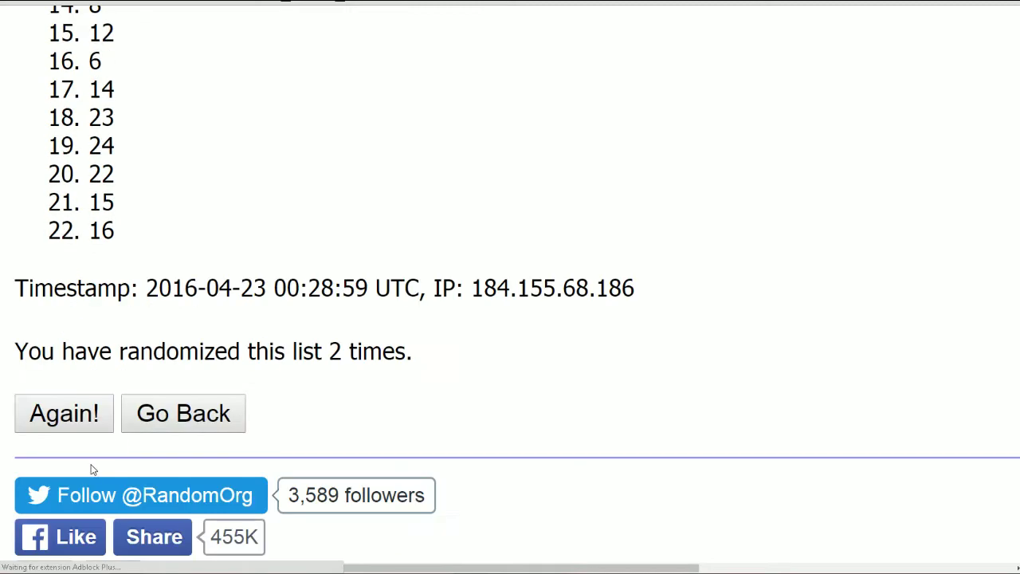
left_click(87, 412)
scroll(319, 258, "down", 2)
scroll(300, 297, "down", 2)
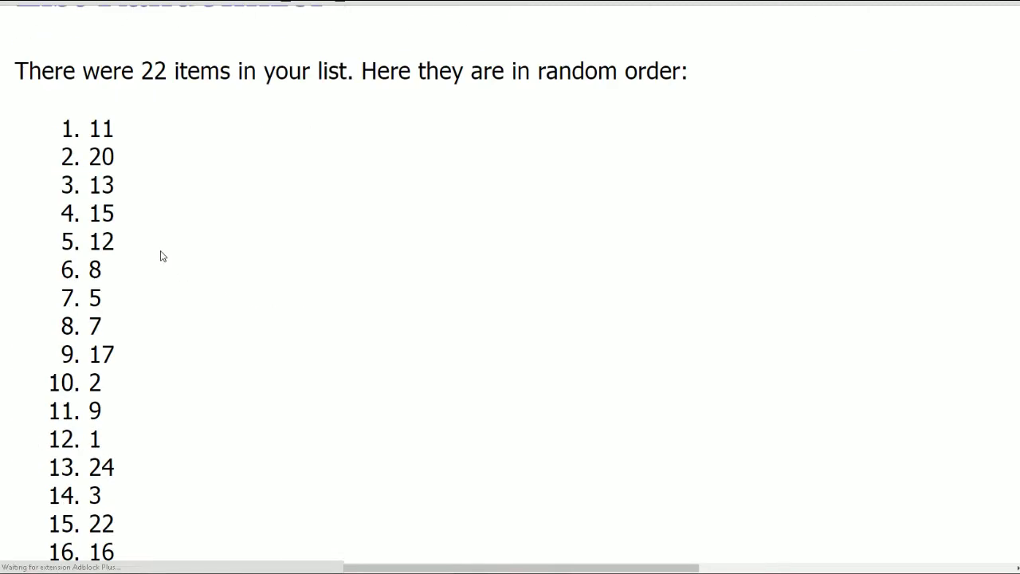
left_click_drag(133, 243, 47, 137)
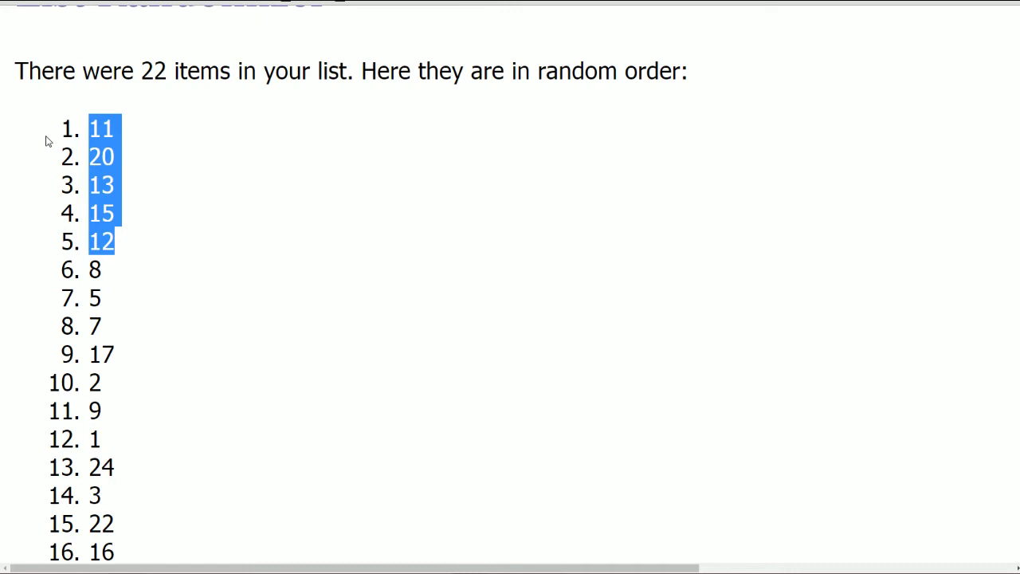
- Randomize the player and team list three times in its List Randomizer tab
key("alt+Left")
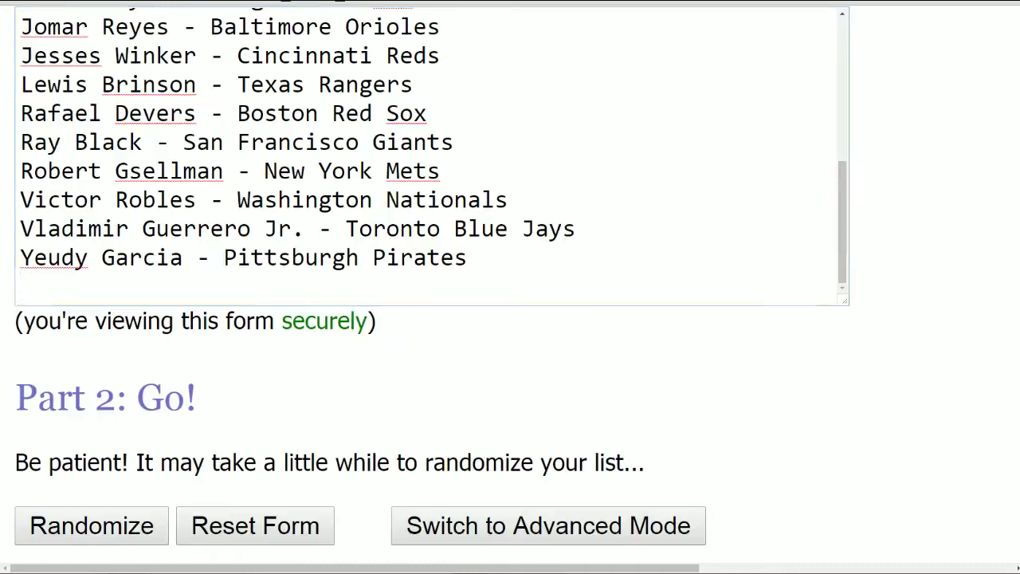
scroll(423, 443, "up", 2)
scroll(423, 443, "down", 3)
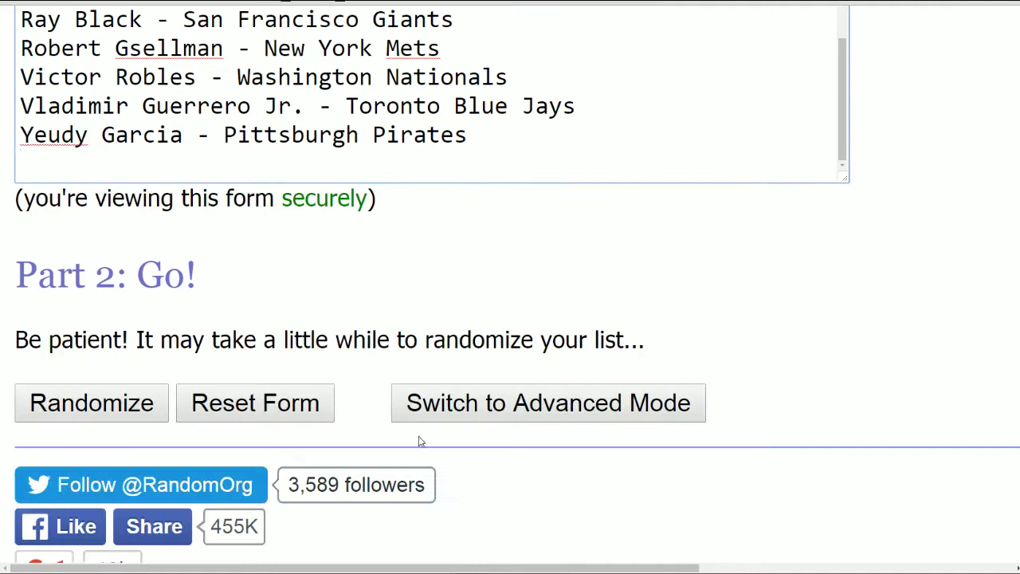
left_click(118, 420)
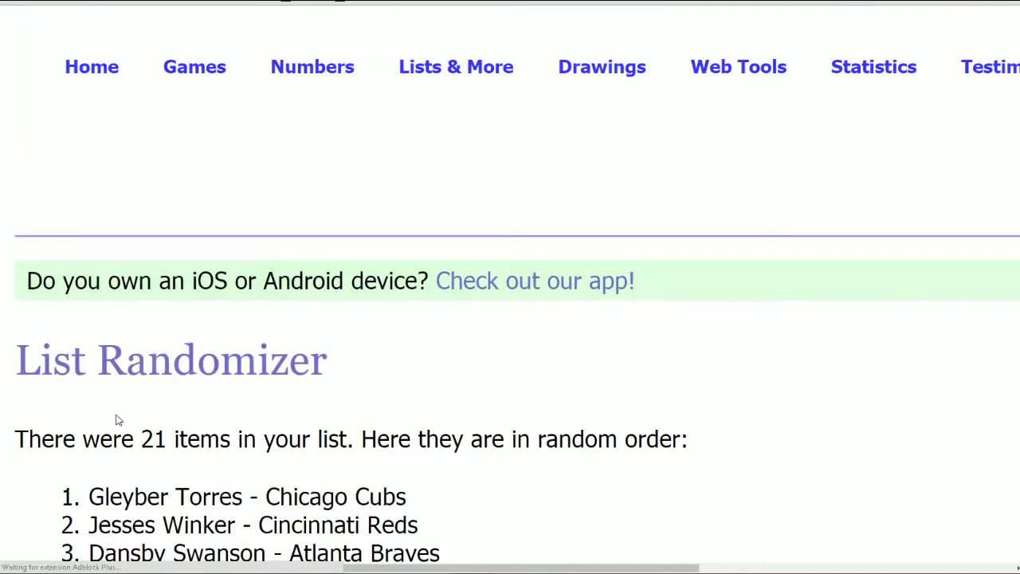
scroll(120, 413, "down", 10)
left_click(64, 360)
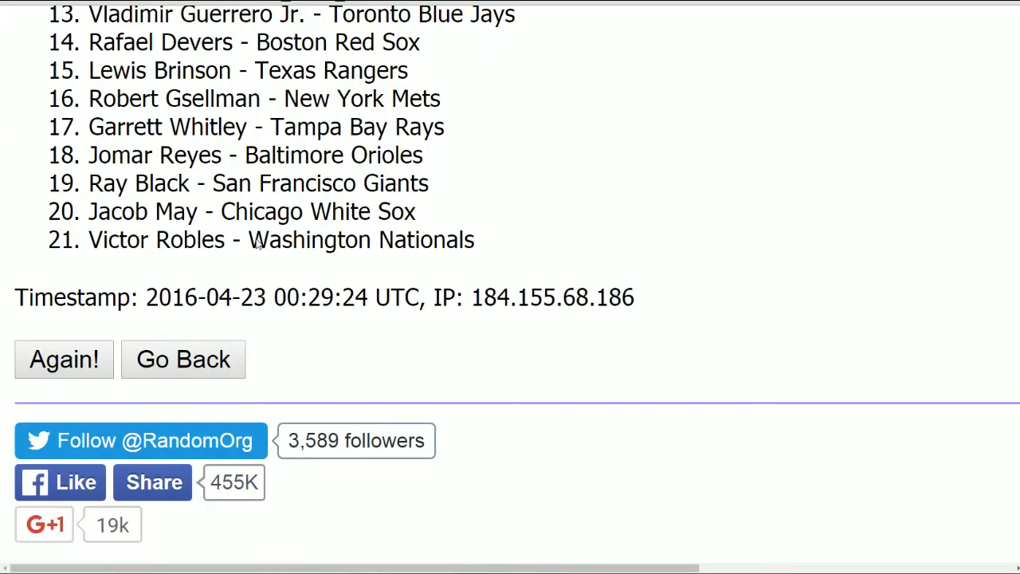
scroll(177, 286, "down", 10)
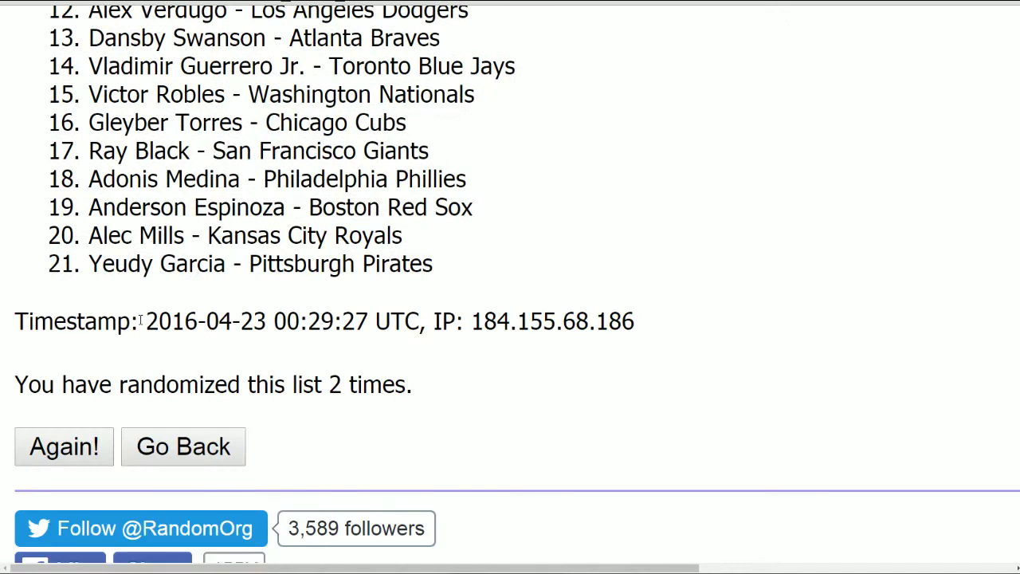
left_click(69, 449)
scroll(134, 315, "down", 3)
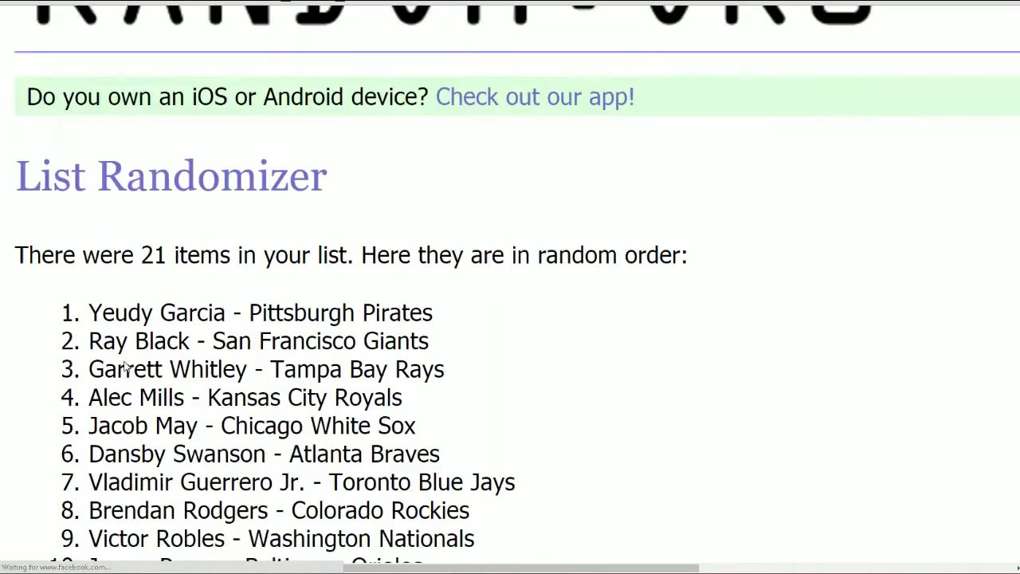
- Copy all 21 entries of the randomized player and team list and switch to the Onyx Boxes workbook in Excel
left_click_drag(89, 251, 478, 451)
key("ctrl+c")
scroll(187, 336, "down", 5)
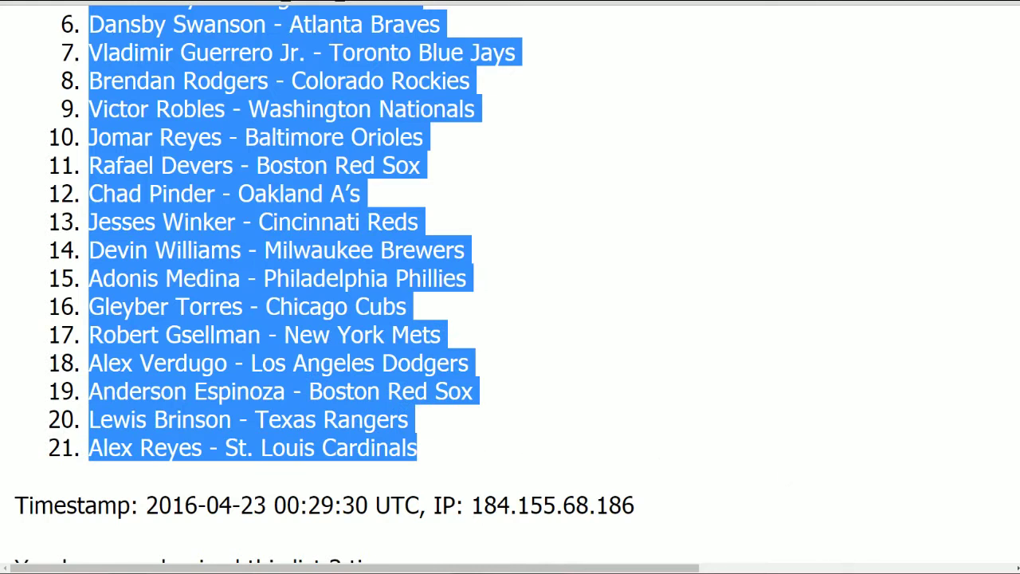
left_click(757, 547)
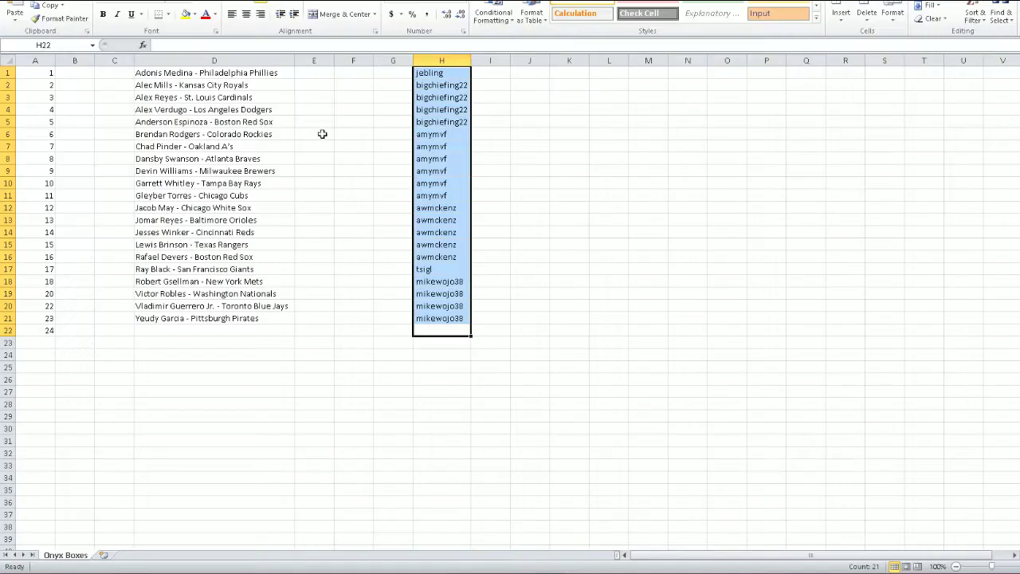
- Paste the randomized player and team list as plain text starting at E1 and fit column E to its contents
left_click(318, 109)
left_click(312, 72)
right_click(314, 72)
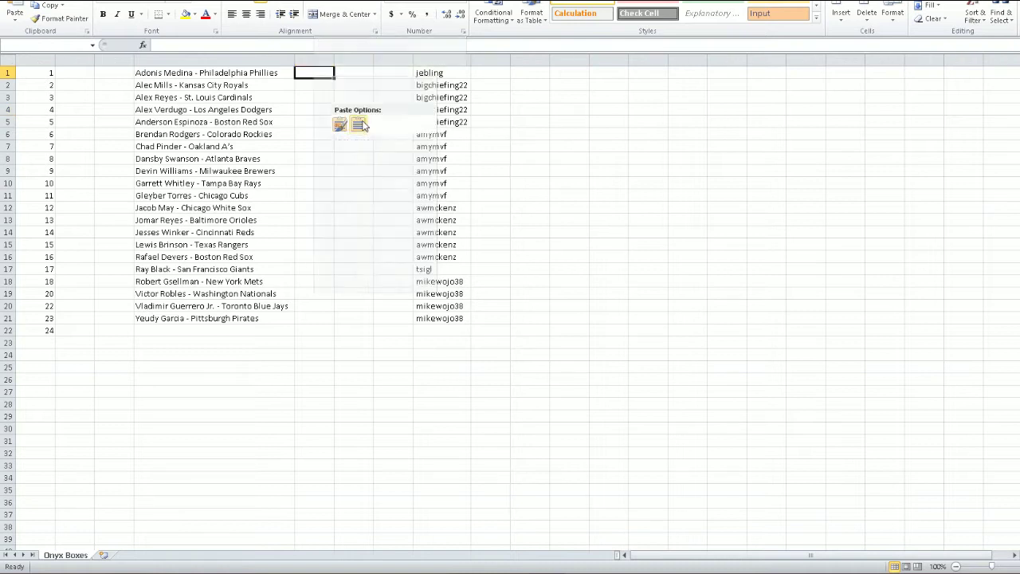
left_click(366, 140)
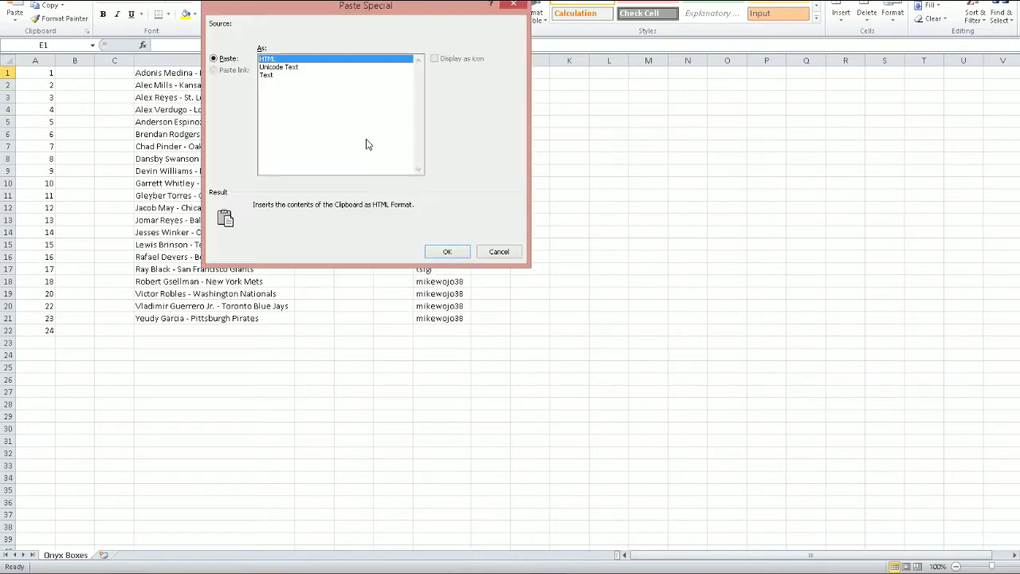
double_click(292, 76)
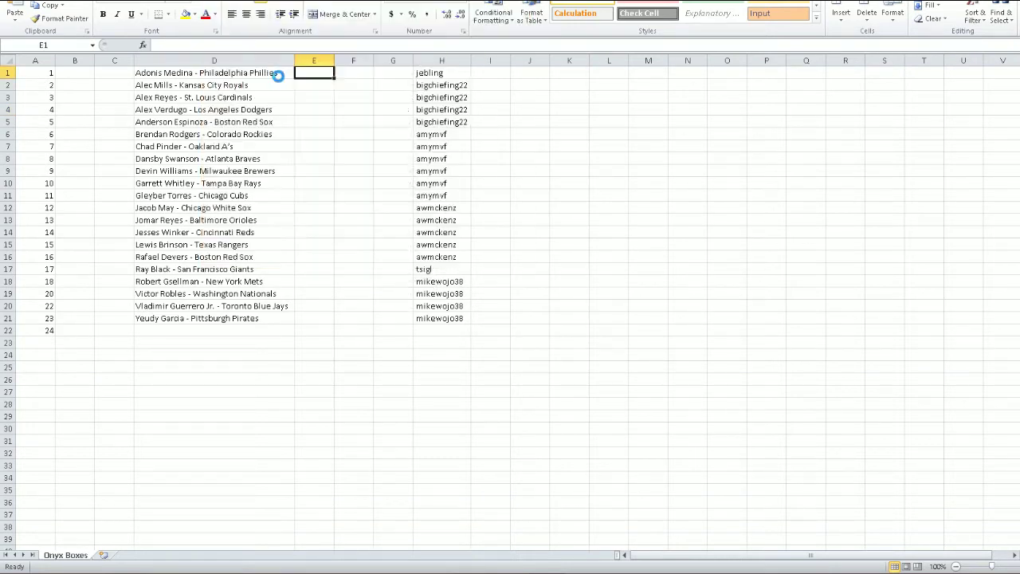
double_click(333, 61)
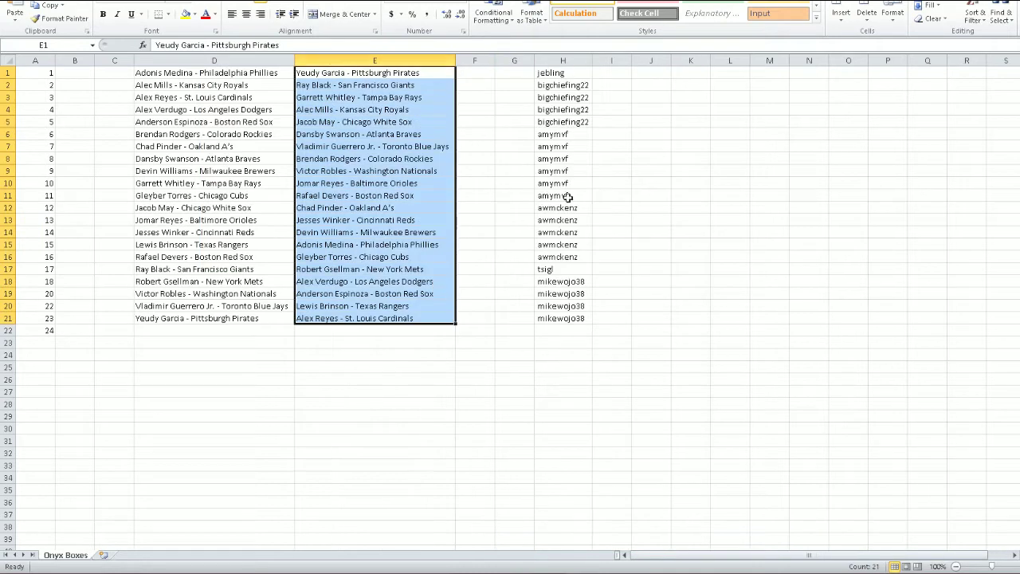
- Switch back to Chrome and randomize the participant username list three times in its List Randomizer tab
key("alt+Tab")
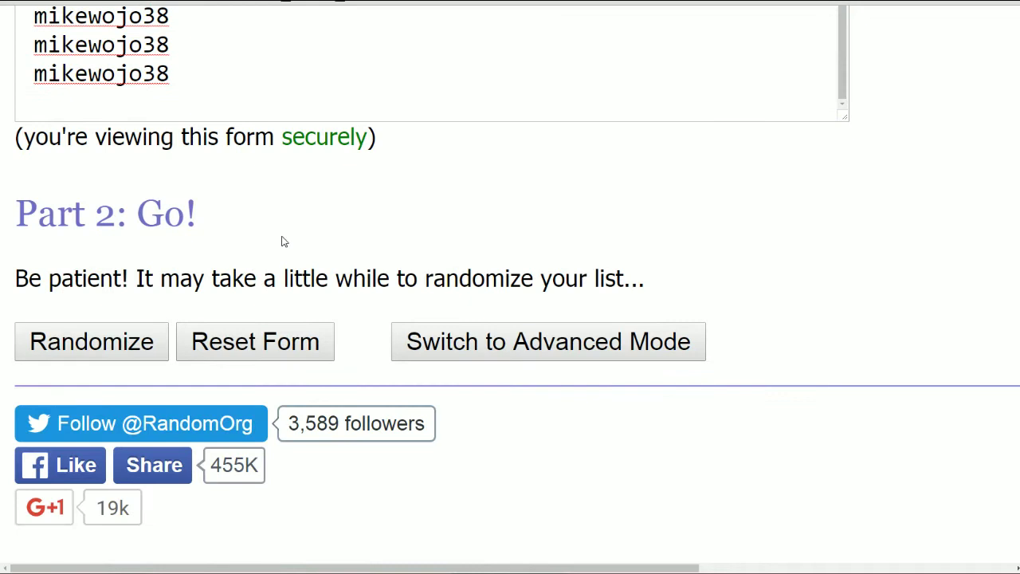
scroll(264, 262, "down", 10)
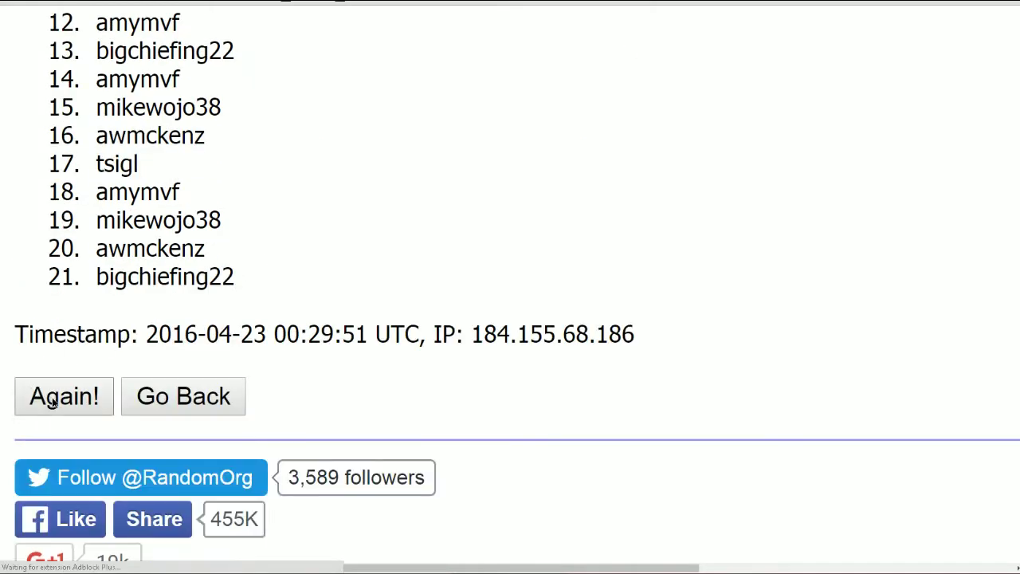
left_click(64, 396)
scroll(137, 291, "down", 6)
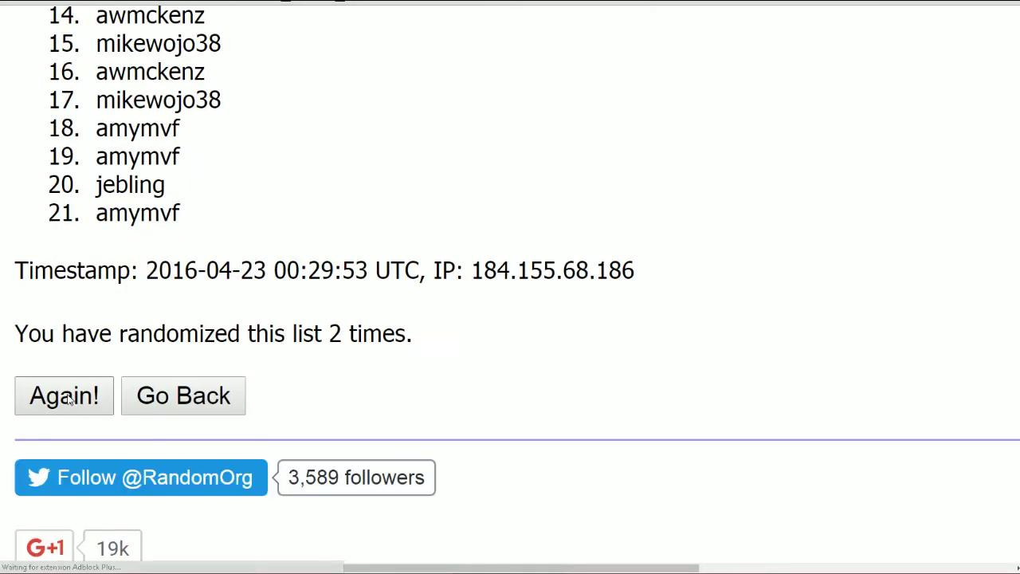
scroll(137, 313, "down", 3)
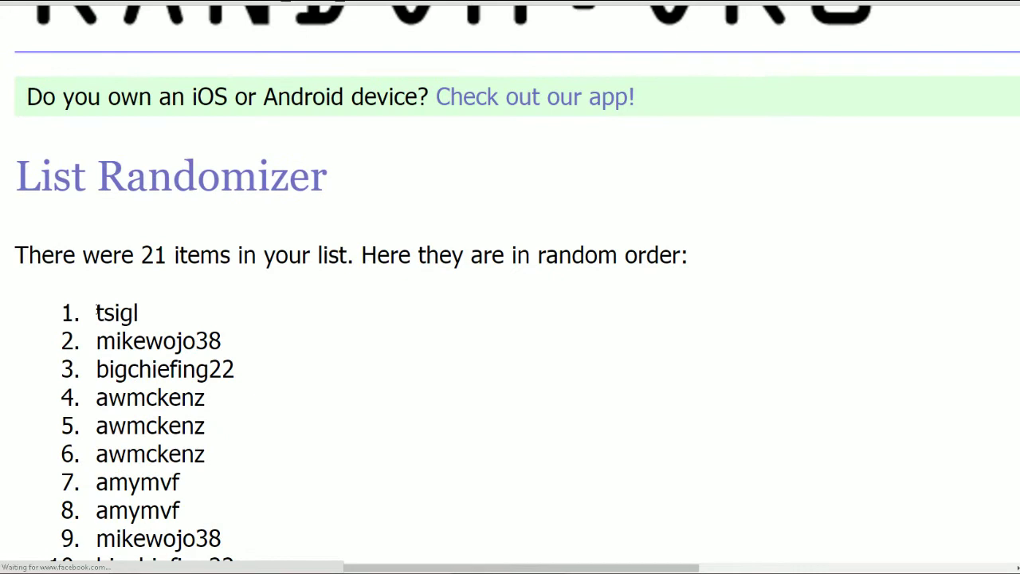
- Copy the 21 randomized usernames into the Onyx Boxes workbook as plain text starting at F1 and fit column F to its contents
left_click_drag(96, 313, 202, 383)
key("ctrl+c")
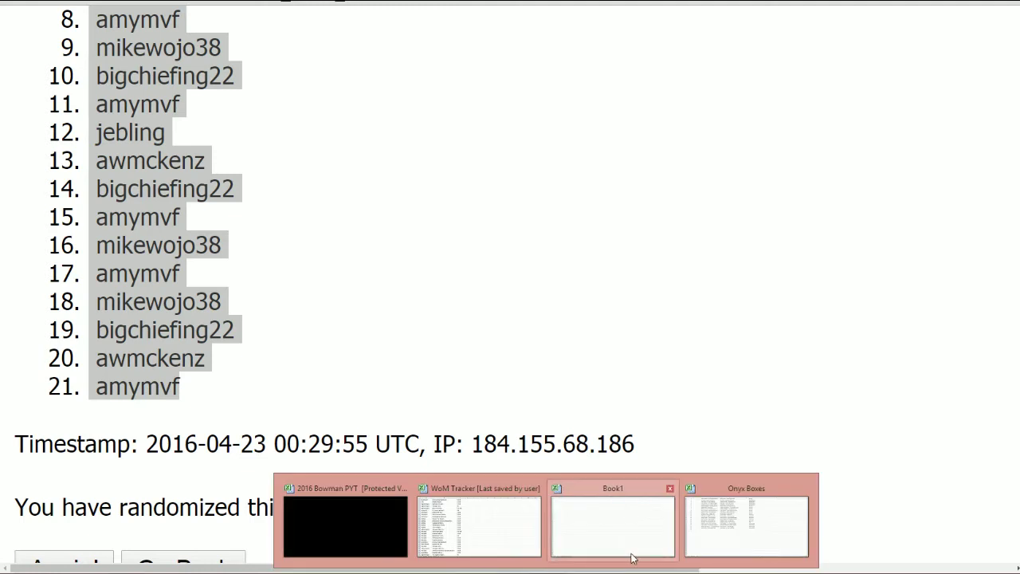
left_click(705, 533)
left_click(474, 73)
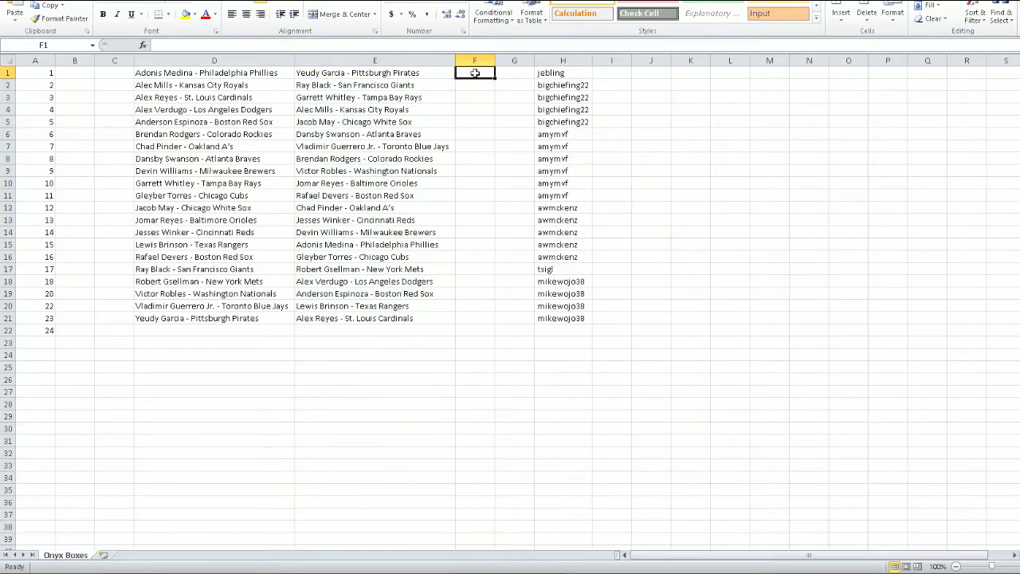
right_click(475, 74)
left_click(527, 137)
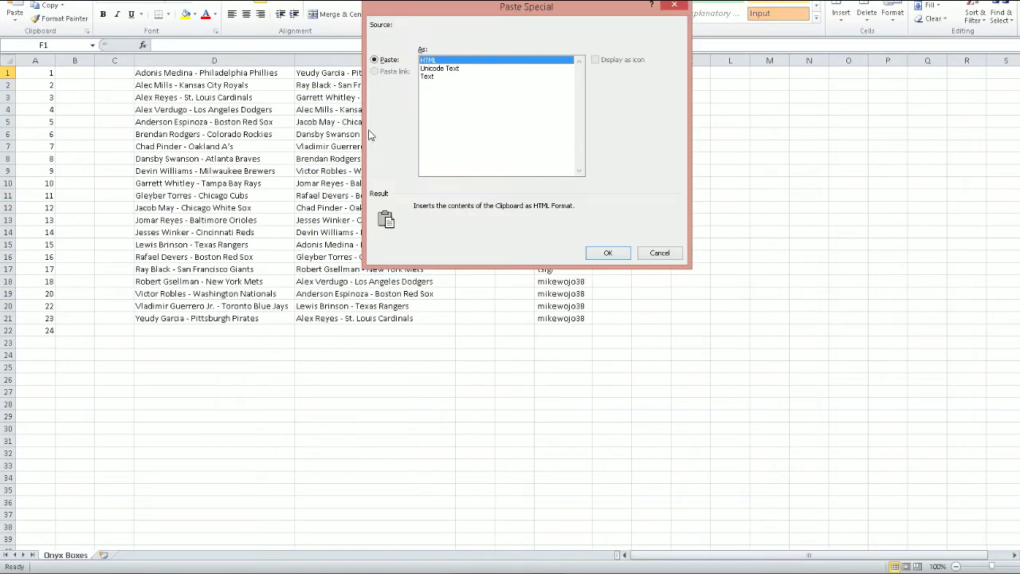
double_click(445, 77)
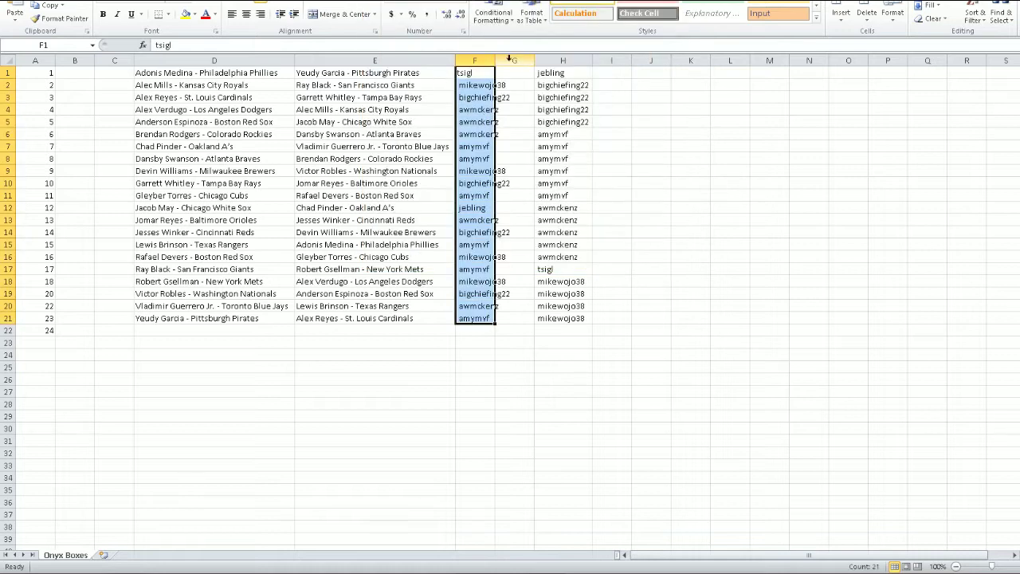
double_click(496, 61)
- Clear the original unshuffled username list in column H and the original player and team list in column D
left_click_drag(587, 342, 557, 68)
key("Delete")
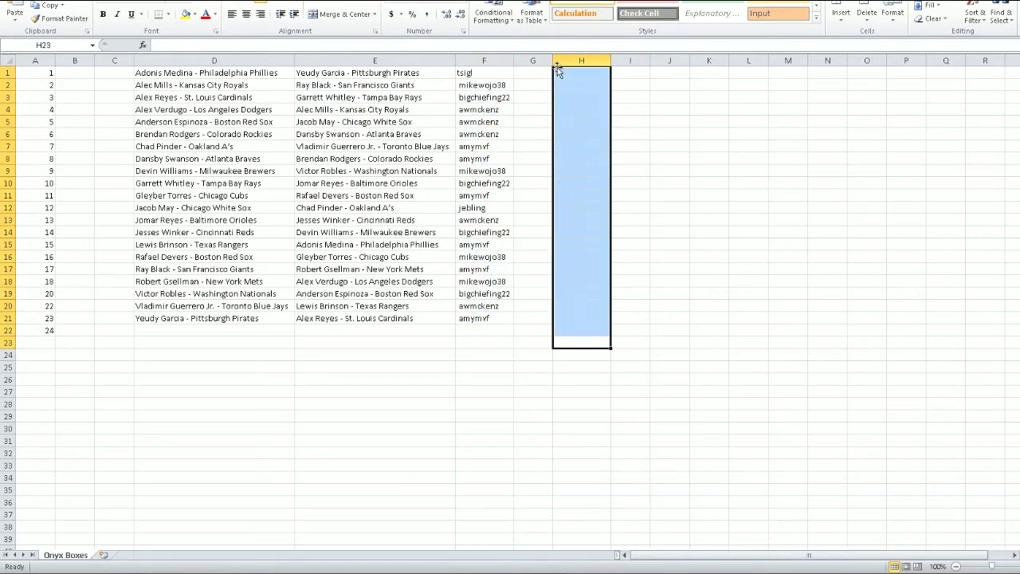
left_click(207, 366)
left_click_drag(192, 332, 191, 70)
key("Delete")
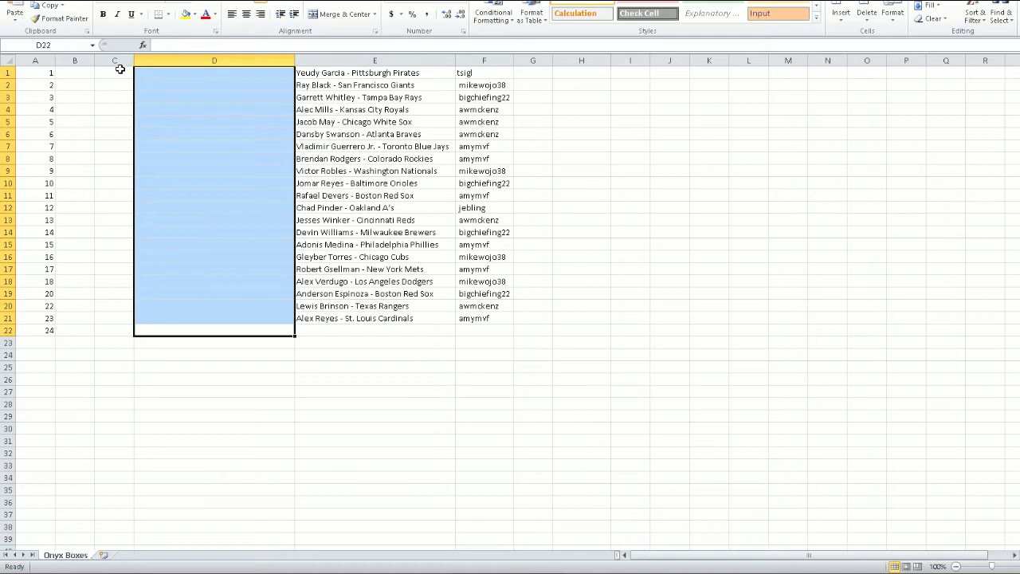
- Delete the empty columns B through D so the shuffled lists sit beside the box numbers
left_click(83, 63, "shift")
right_click(83, 64)
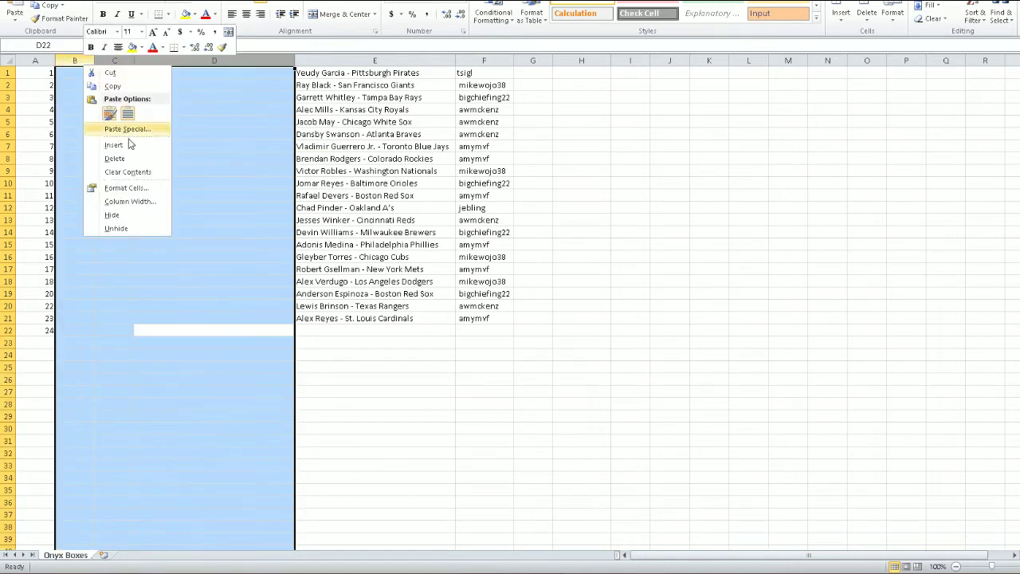
left_click(123, 164)
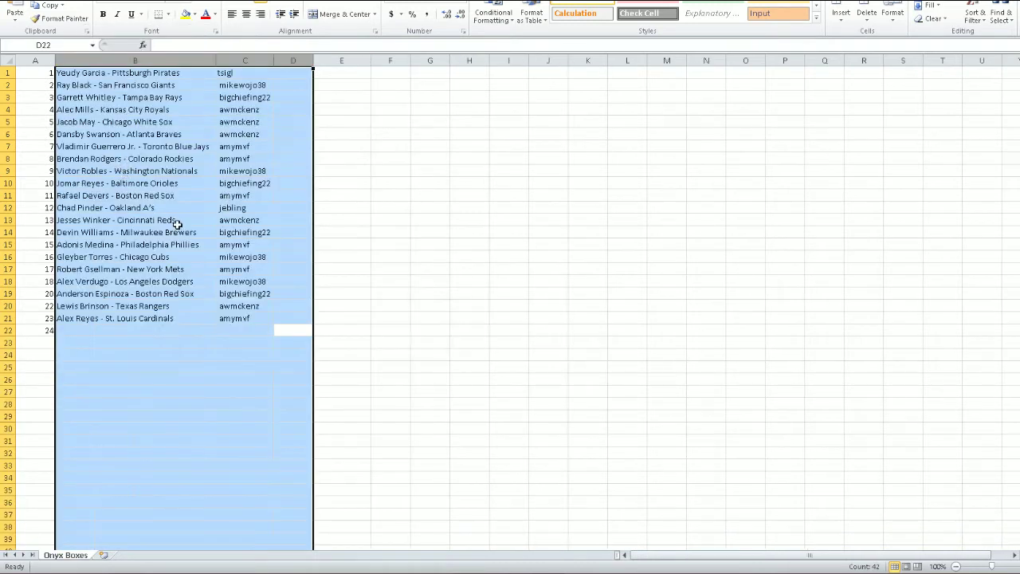
left_click(220, 355)
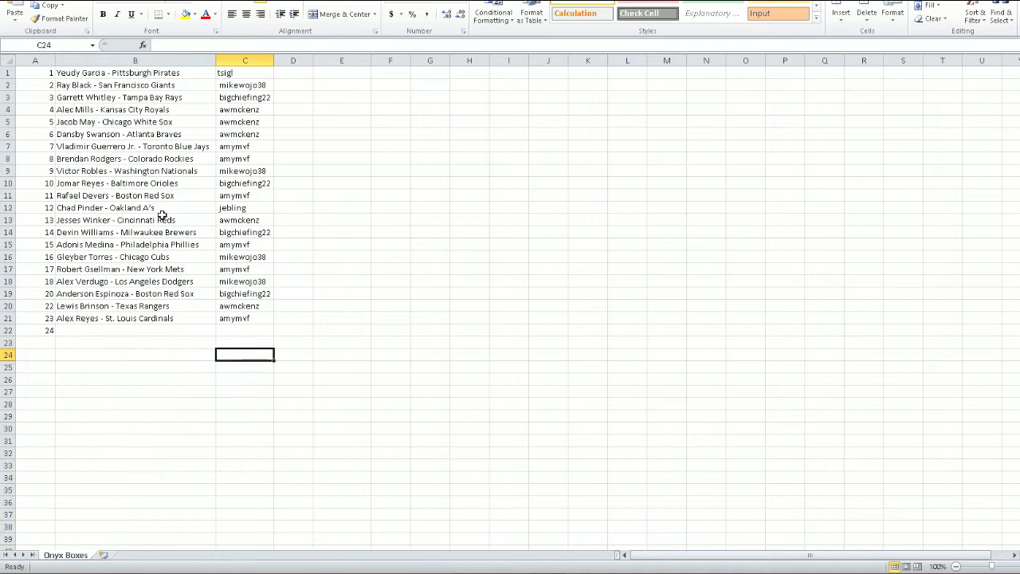
- Enlarge the sheet to 130% and review each player and team with its assigned participant, row by row from row 1 to 21
scroll(510, 303, "up", 2)
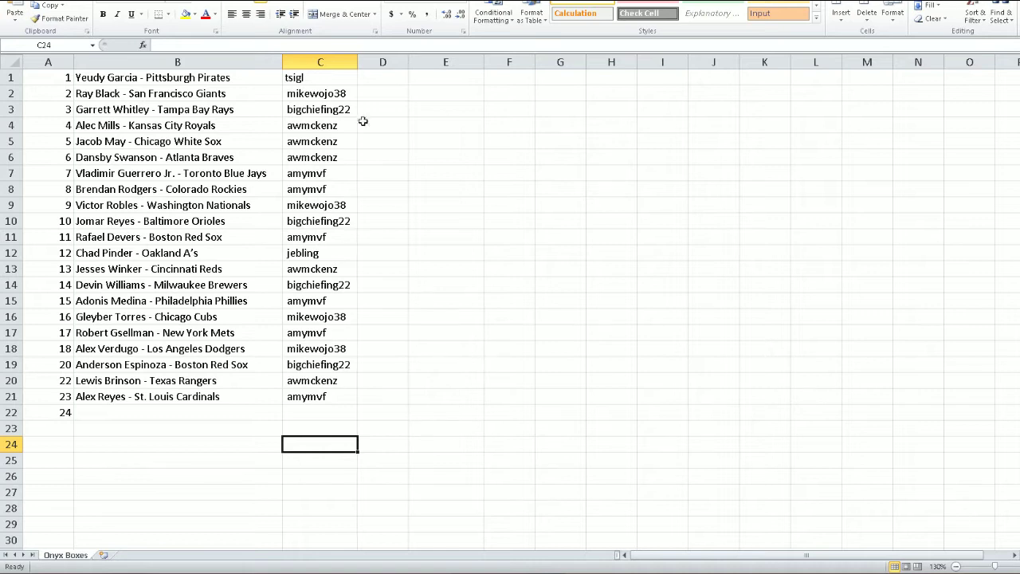
left_click(179, 83)
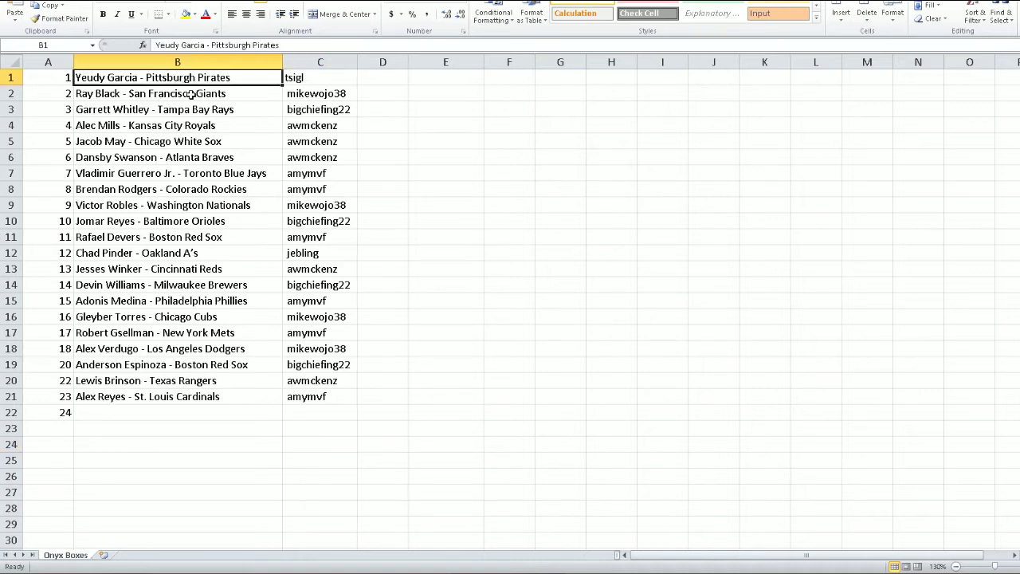
left_click(191, 96)
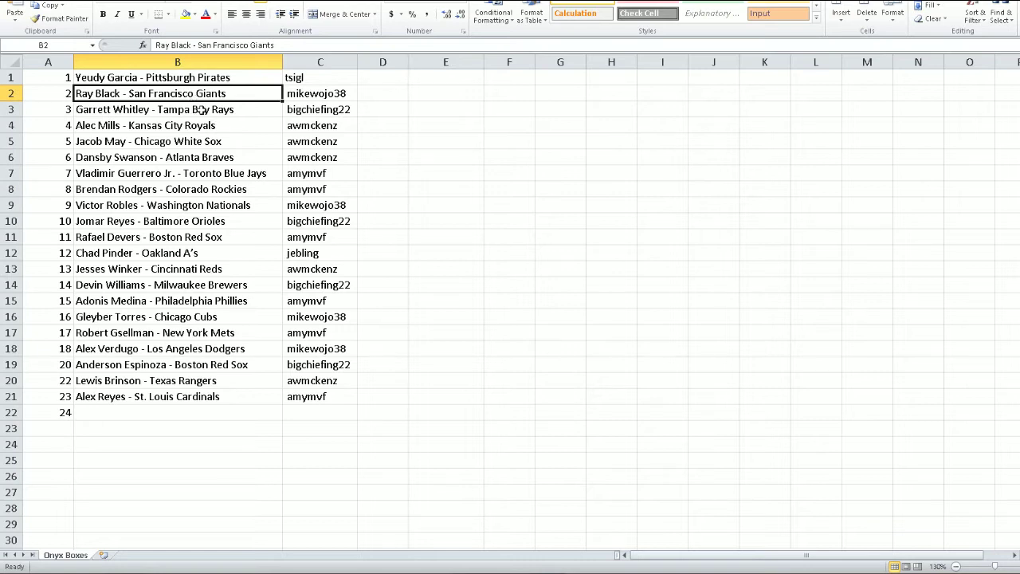
left_click(202, 112)
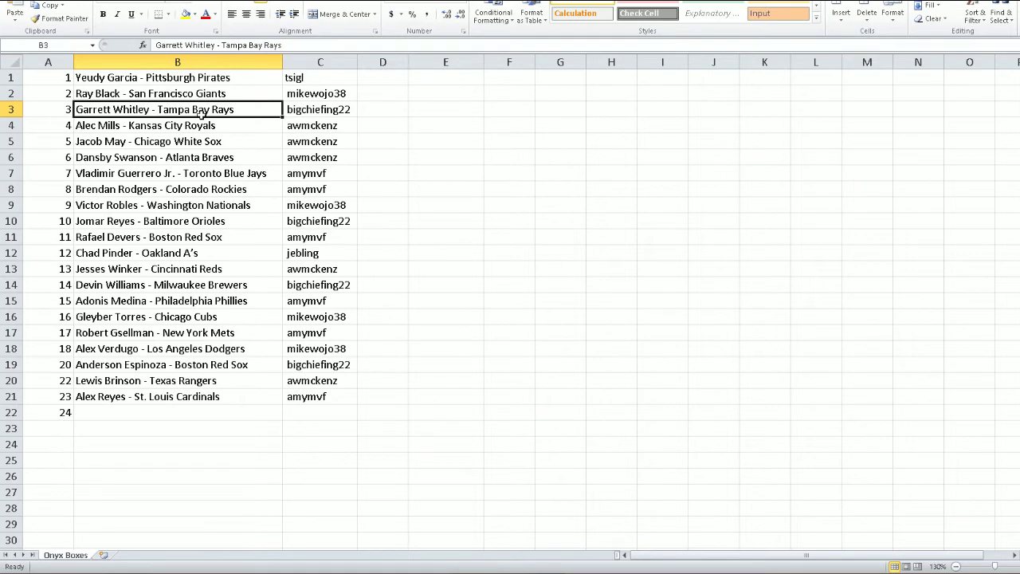
left_click(188, 128)
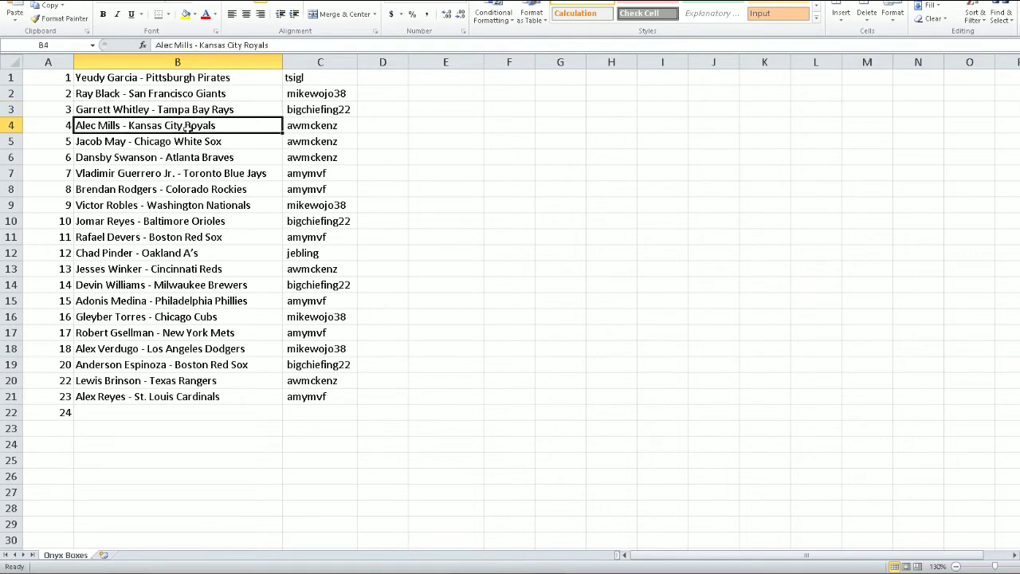
left_click(186, 141)
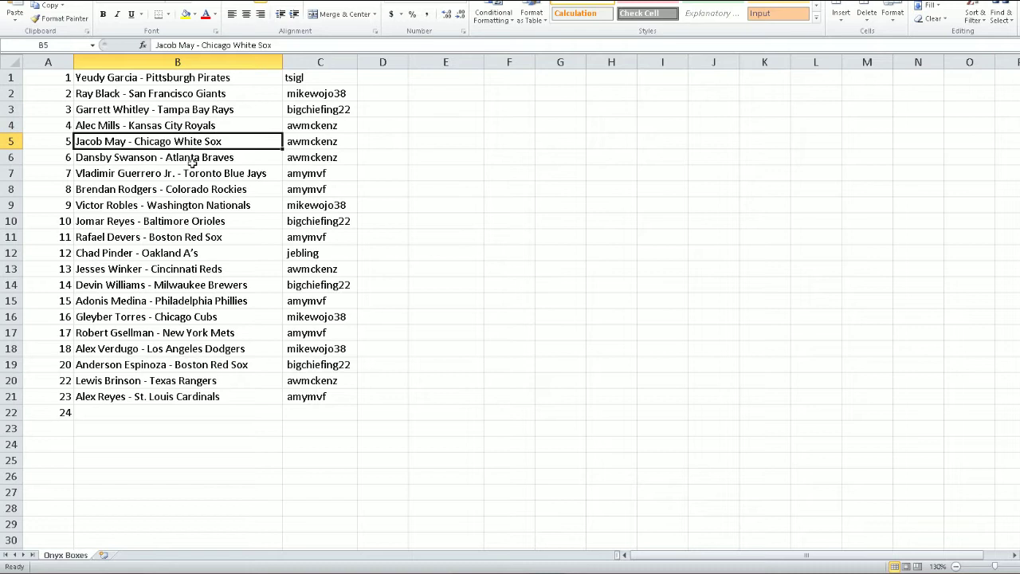
left_click(192, 161)
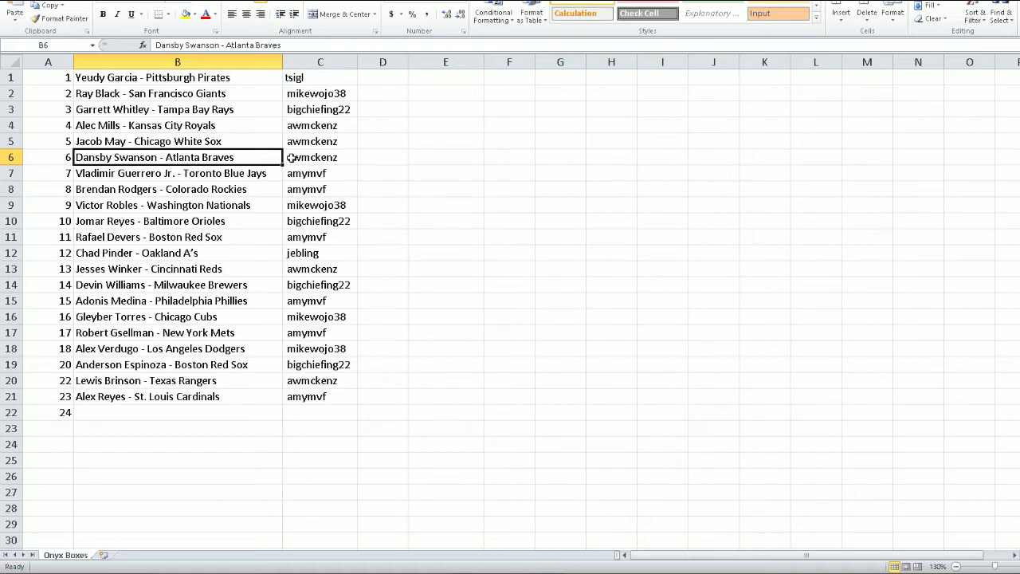
left_click(289, 128)
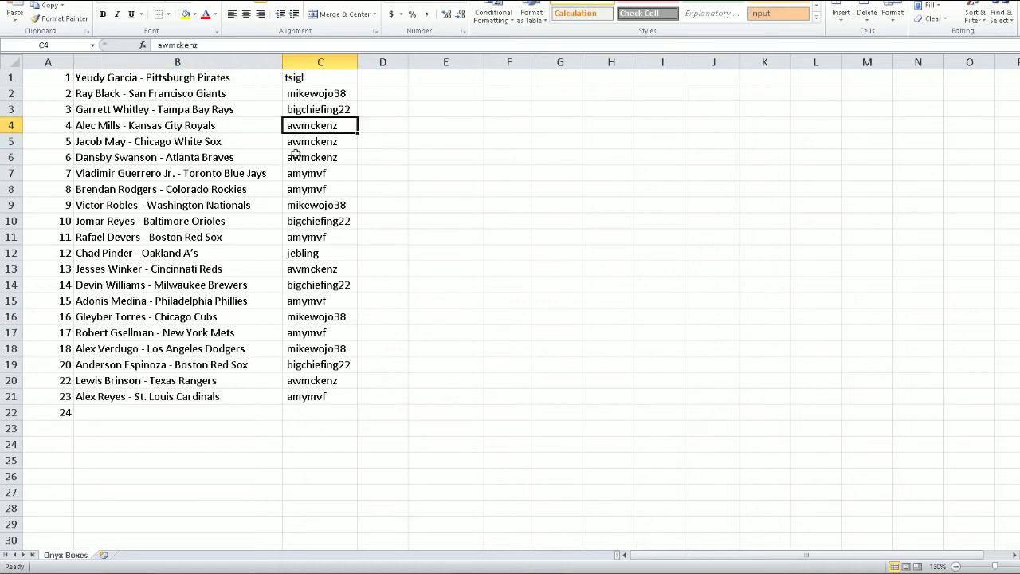
left_click(306, 174)
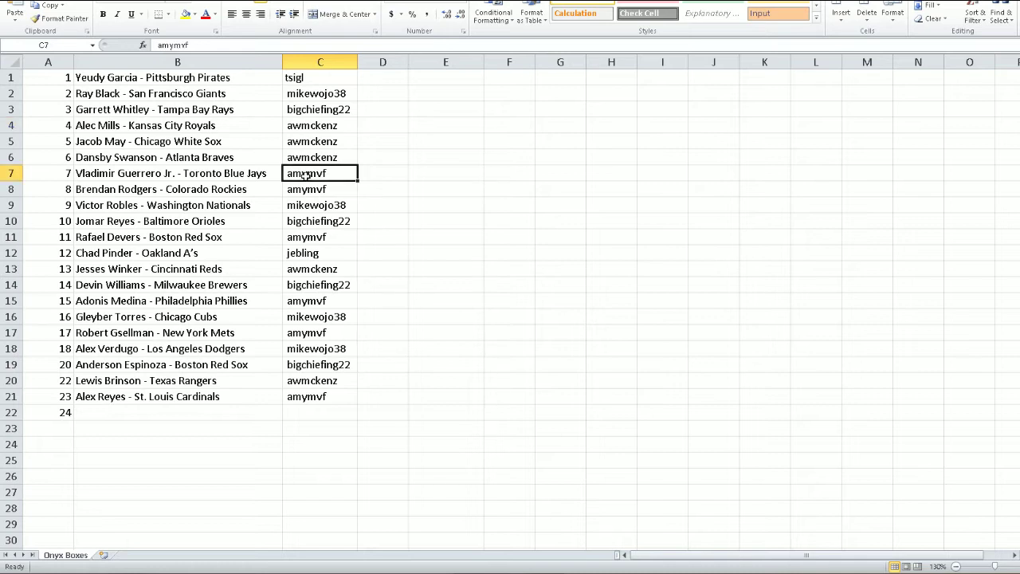
left_click(136, 186)
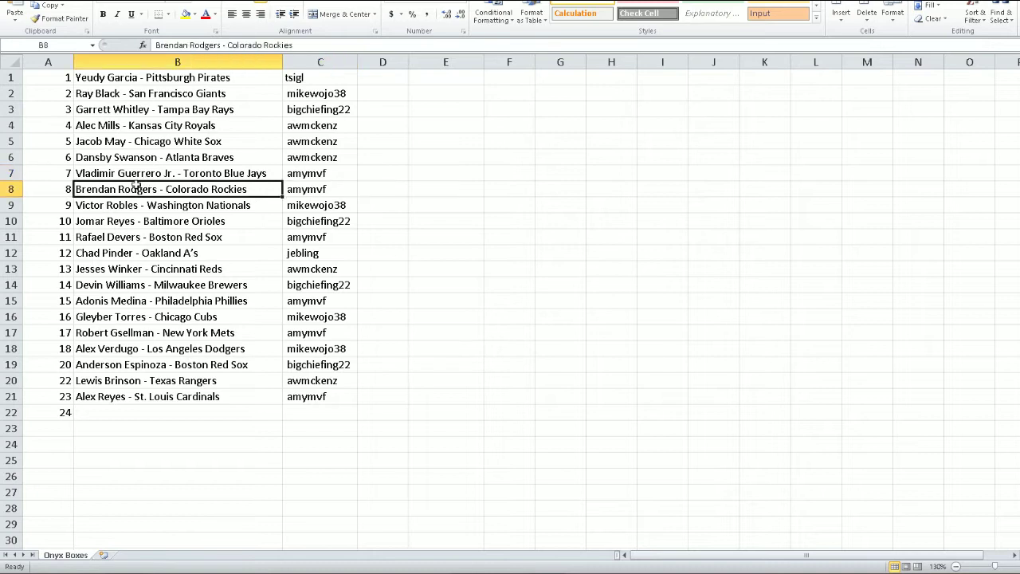
left_click(333, 201)
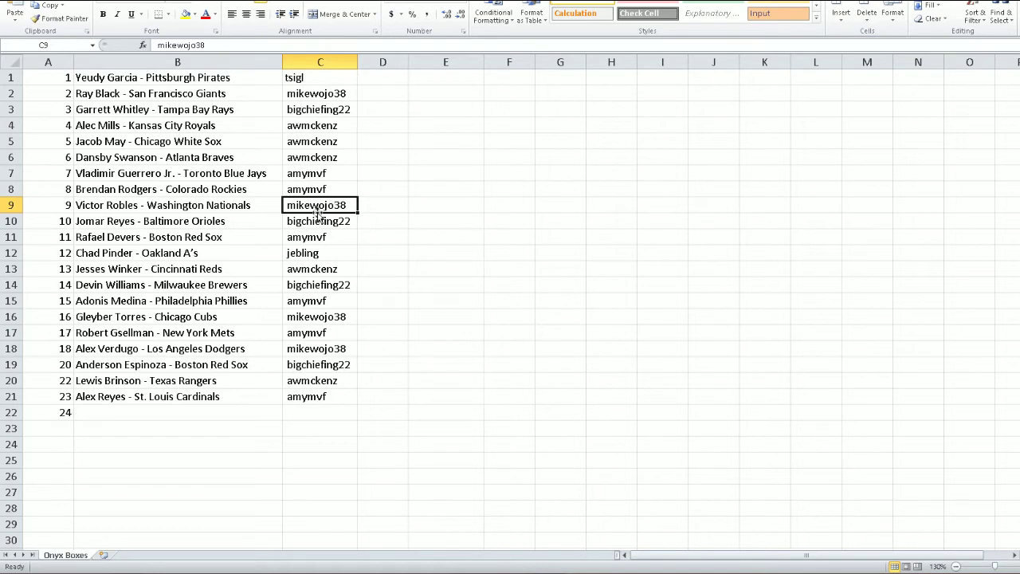
left_click(313, 221)
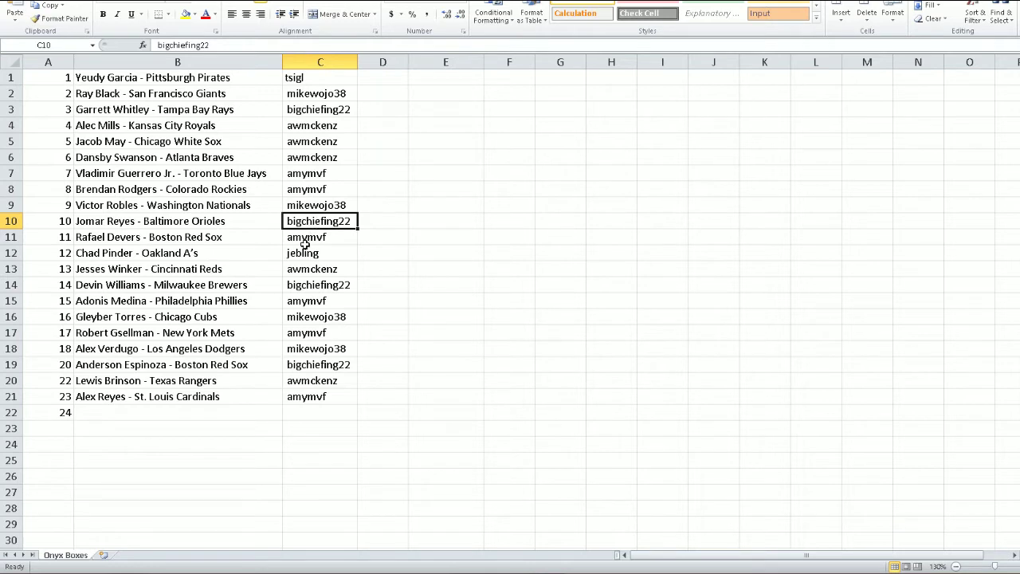
left_click(306, 240)
left_click(307, 255)
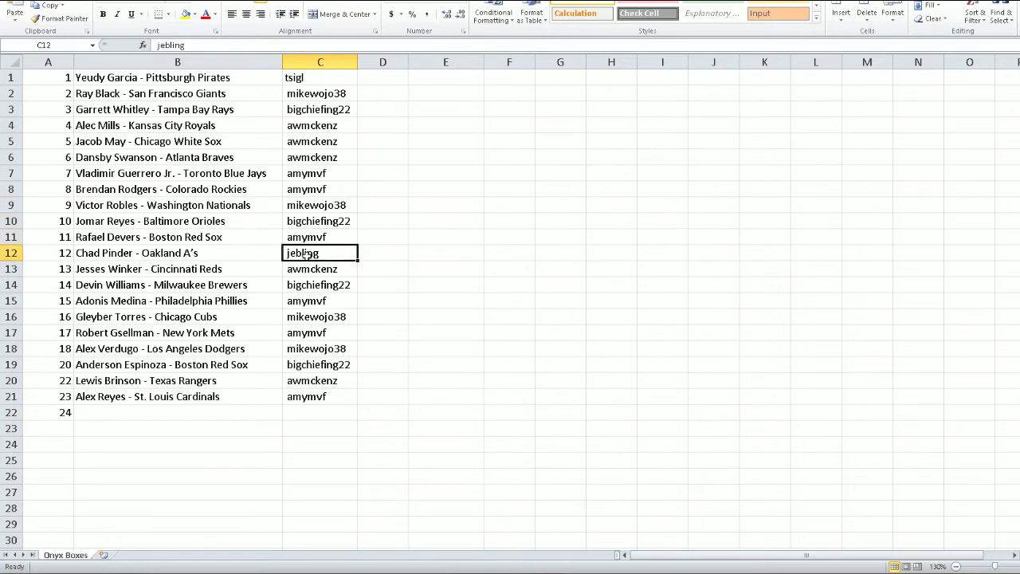
left_click(306, 270)
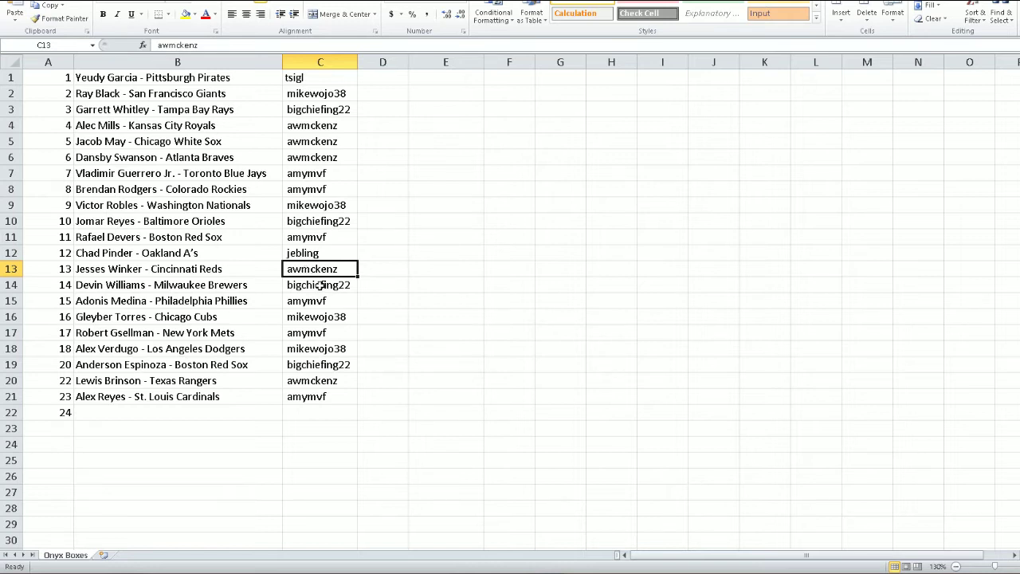
left_click(321, 288)
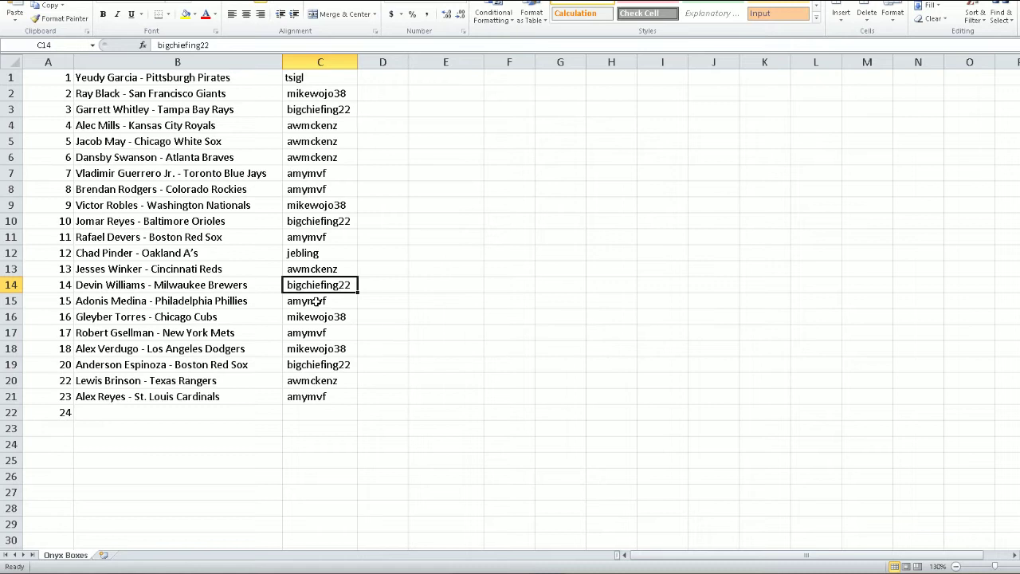
left_click(316, 302)
left_click(341, 317)
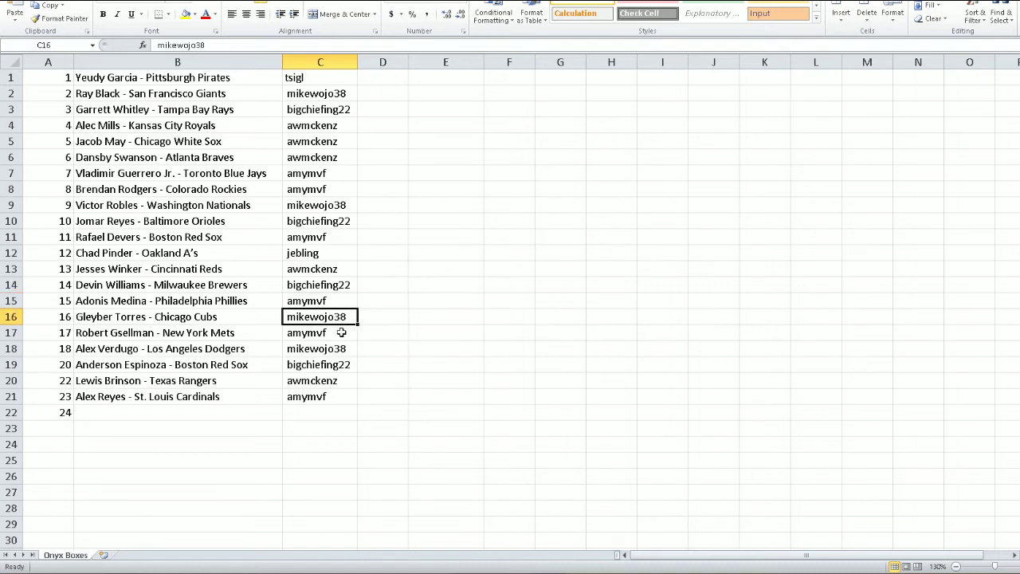
left_click(341, 333)
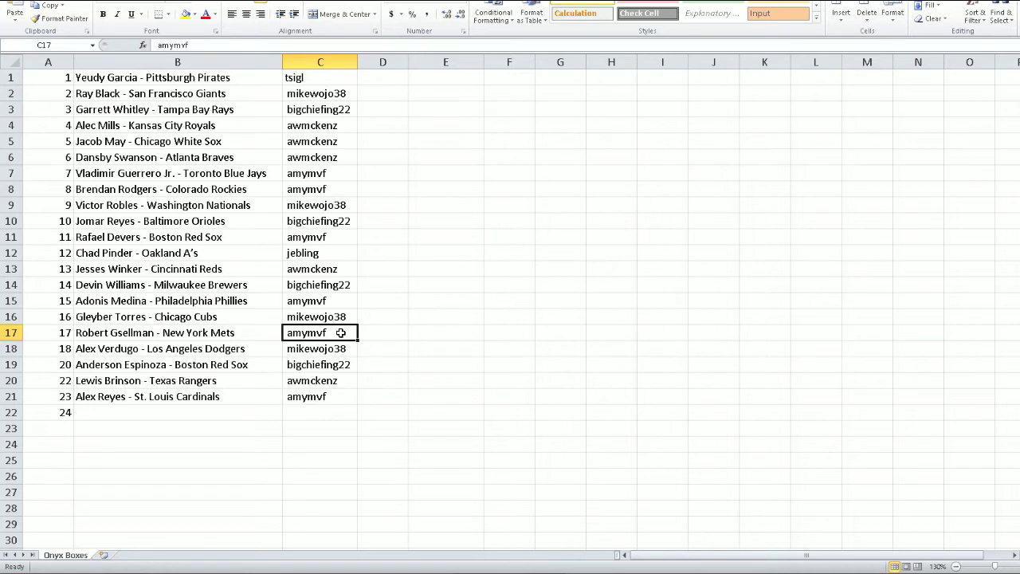
left_click(340, 346)
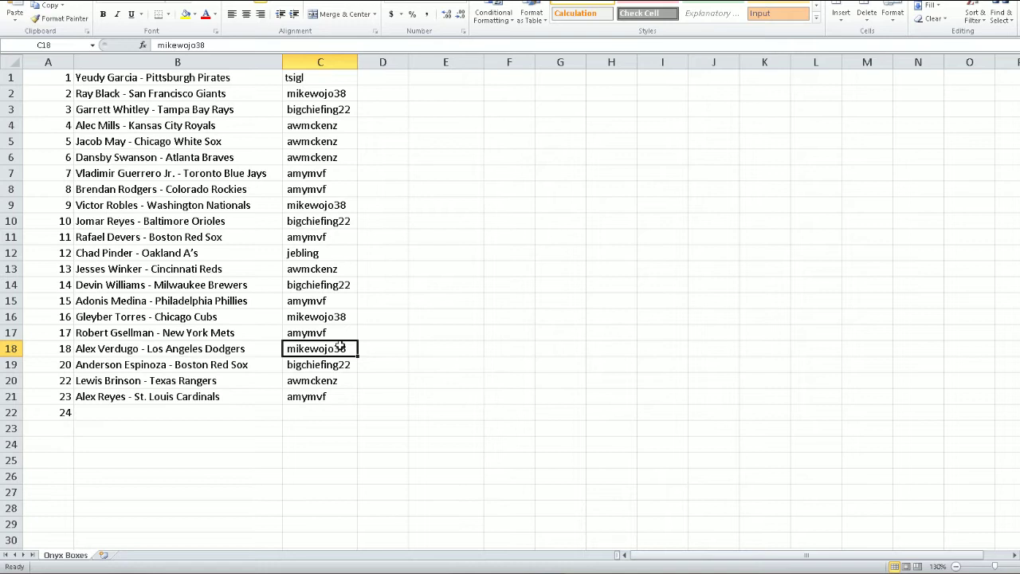
left_click(336, 364)
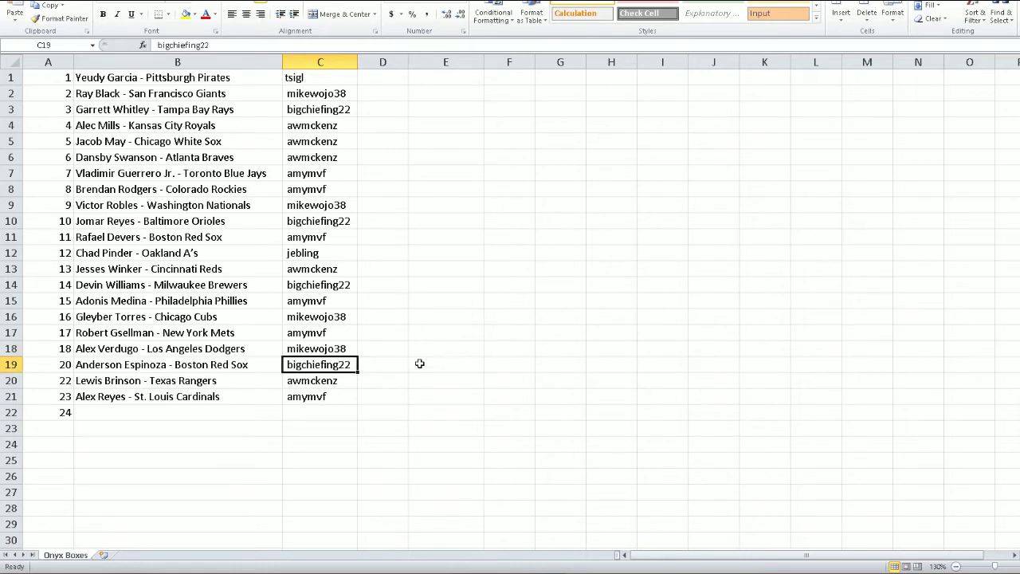
left_click(320, 382)
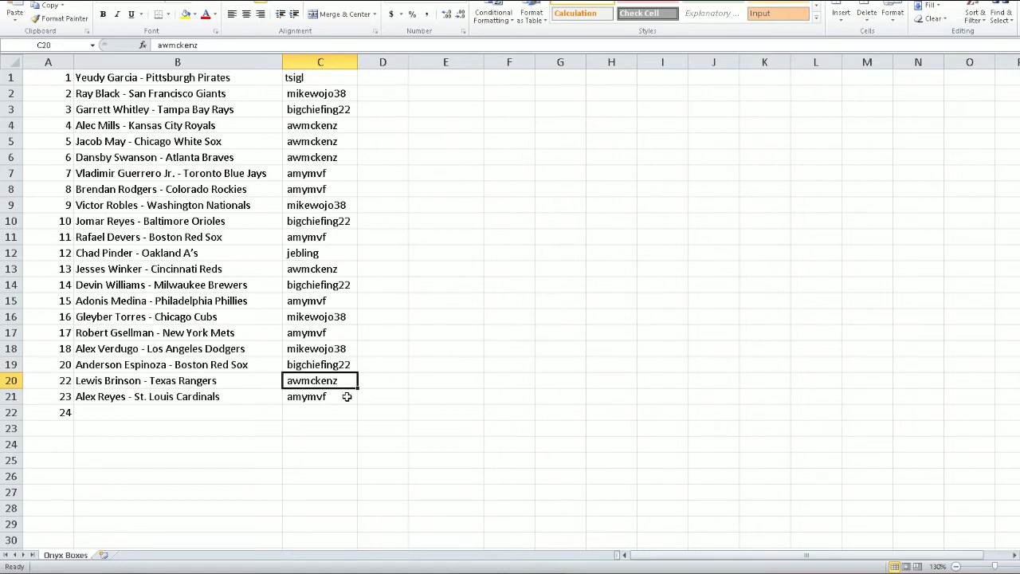
left_click(325, 395)
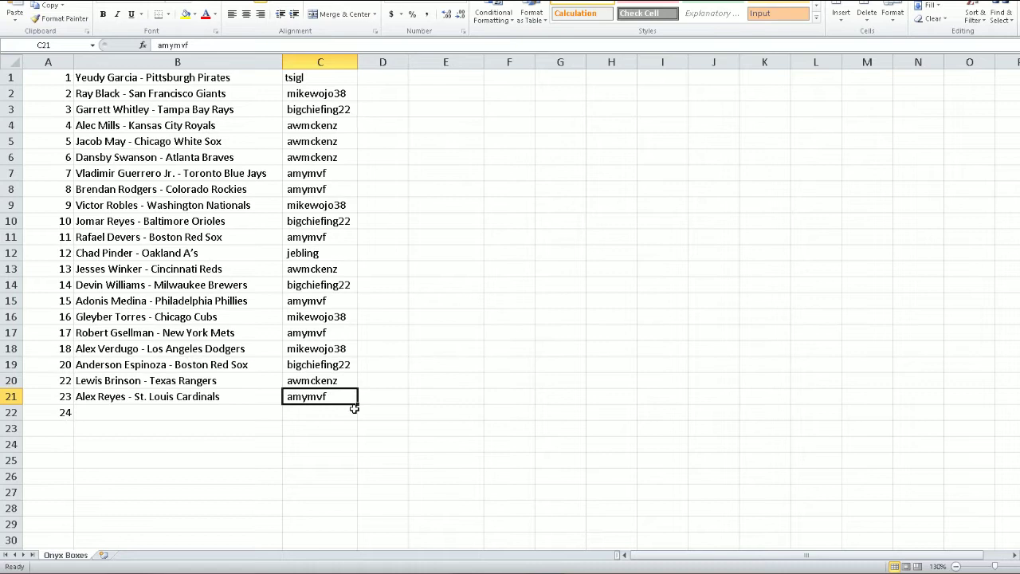